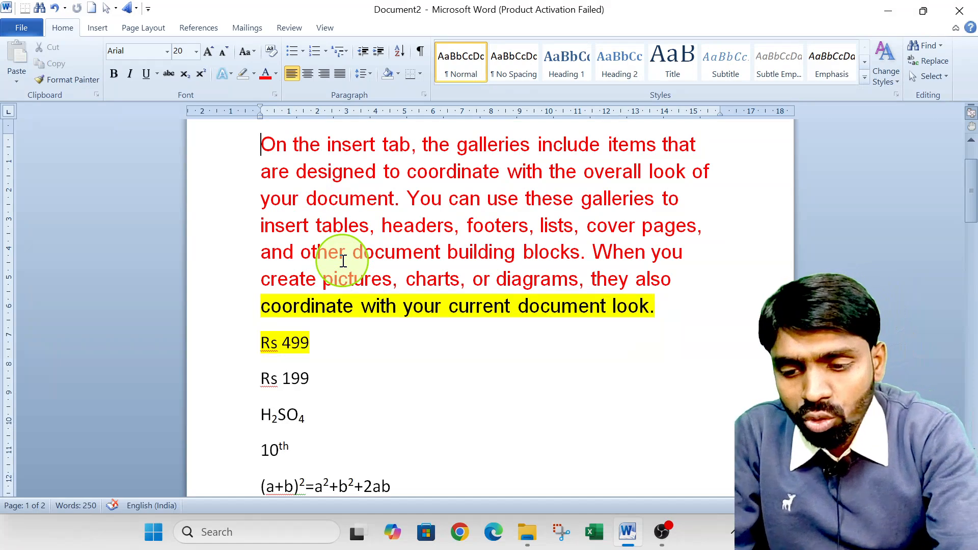
- Run winword from the Windows Run dialog to open a new blank Word document
key(super+r)
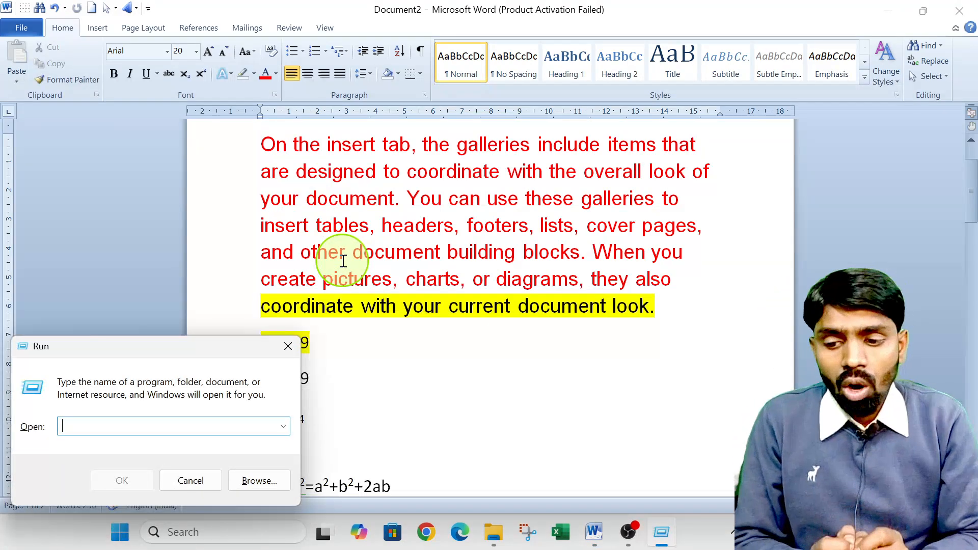
text(winw)
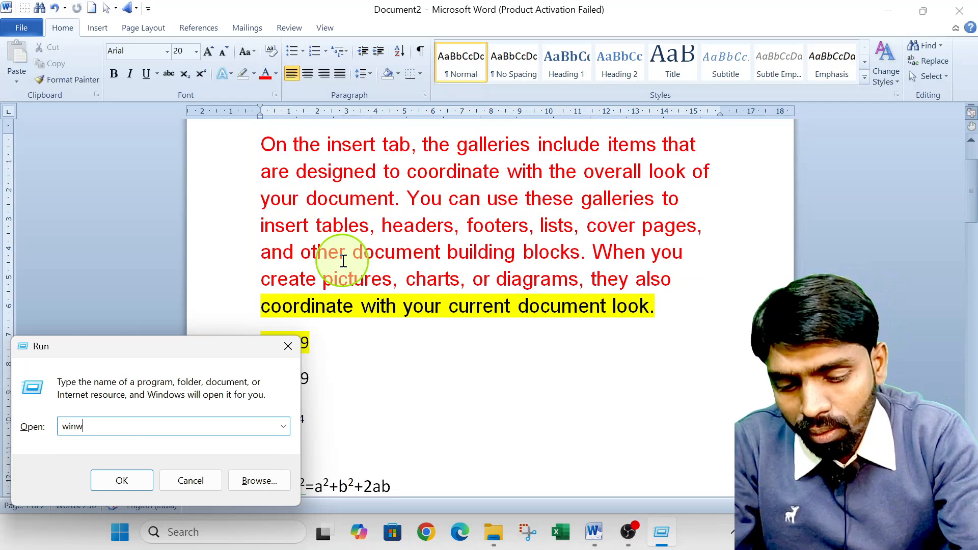
text(ord)
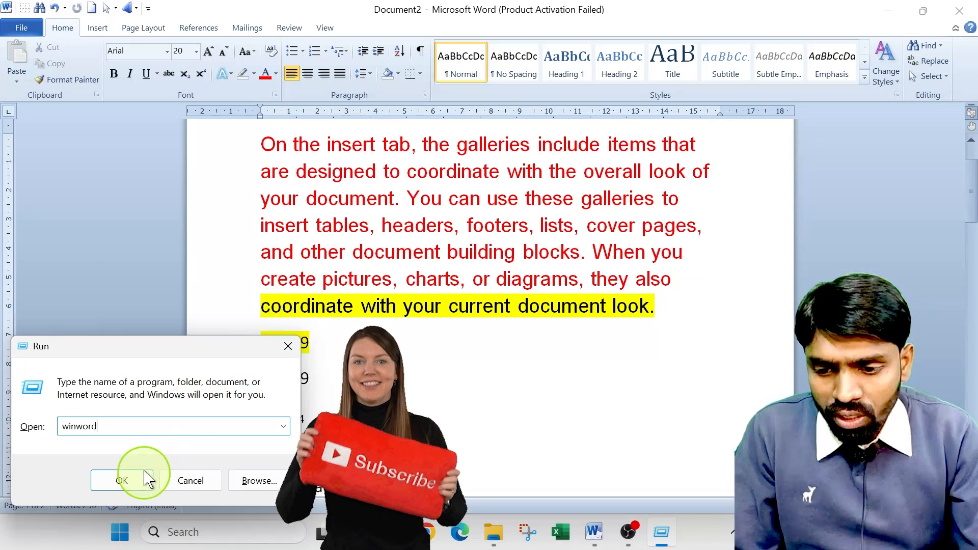
click(143, 474)
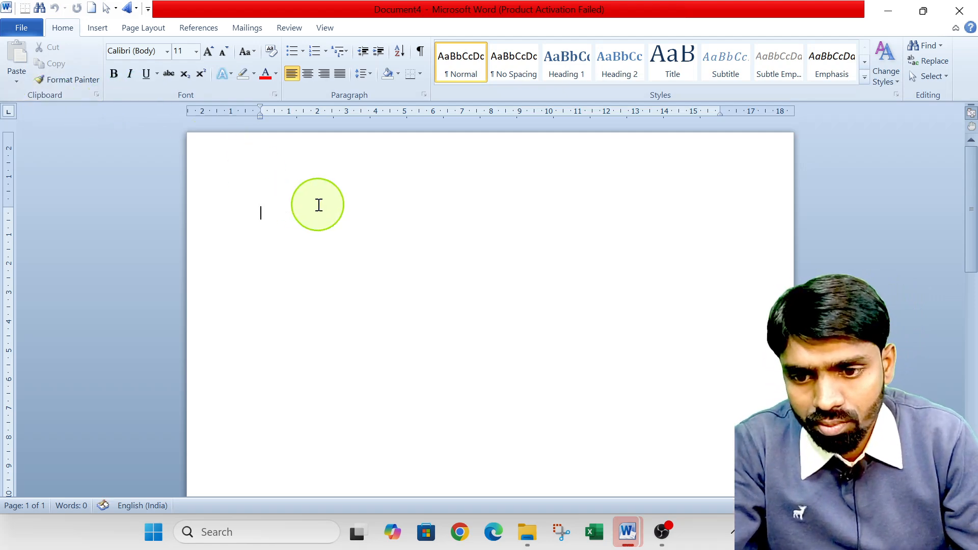
- Generate five paragraphs of sample text in the blank document with =rand(5)
text(rand(5)
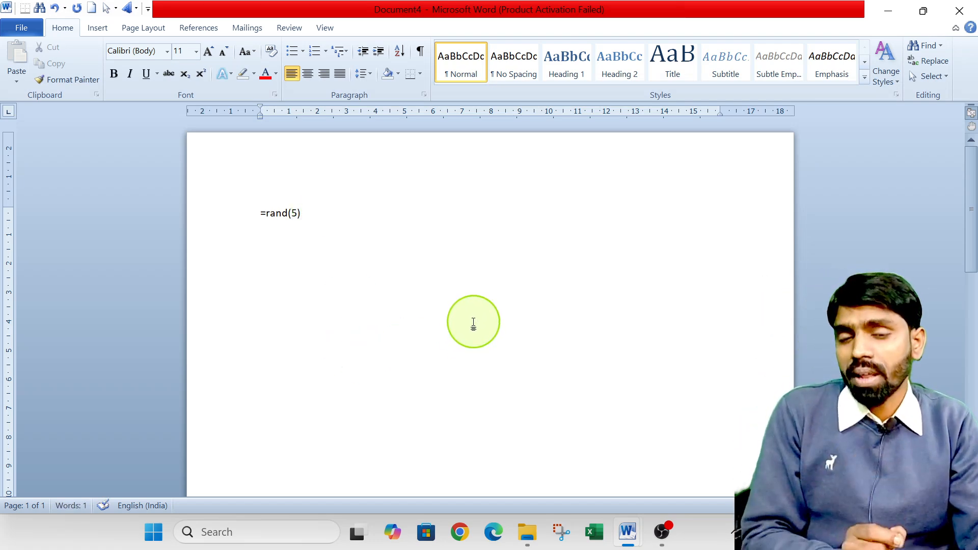
key(Return)
scroll(535, 286, up, 3)
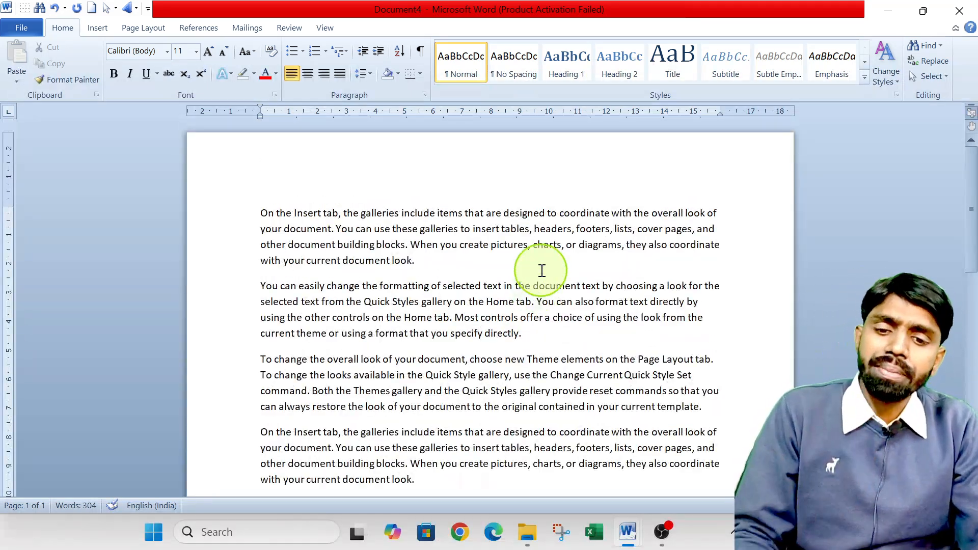
- Colour the first paragraph's text red and make it bold
triple_click(414, 252)
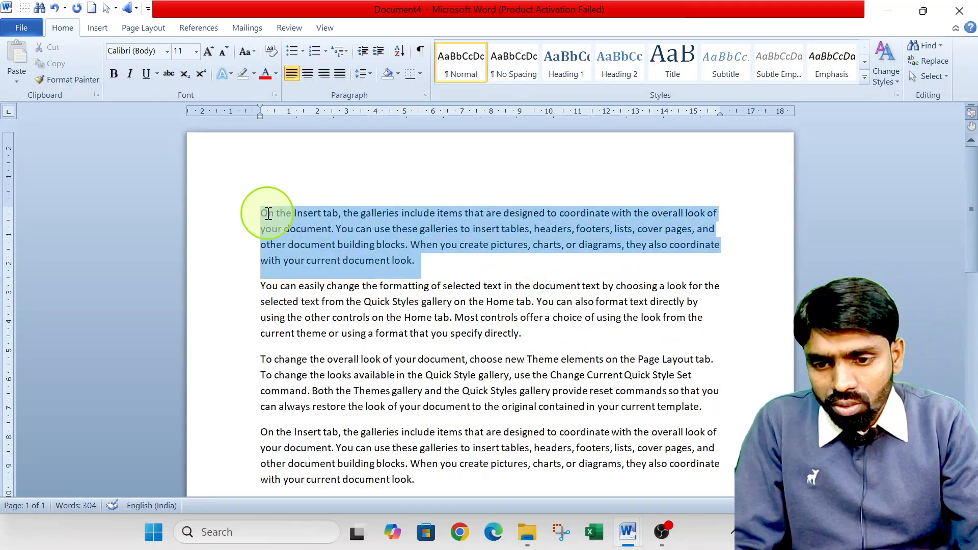
click(276, 73)
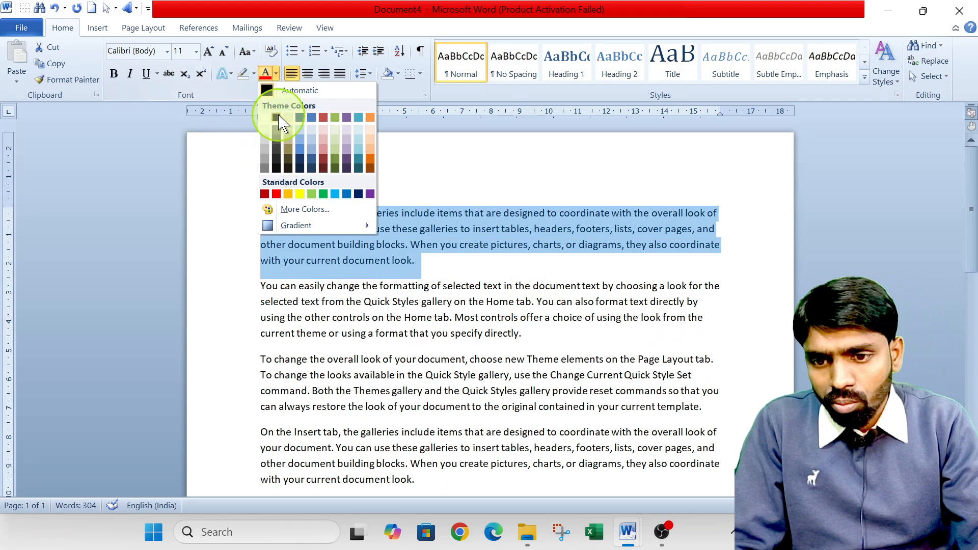
click(275, 194)
click(114, 74)
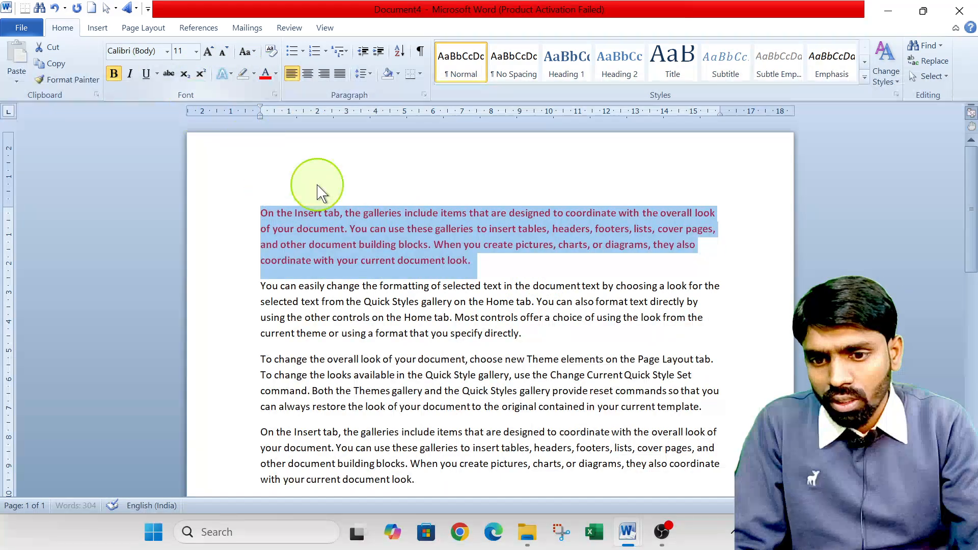
click(389, 249)
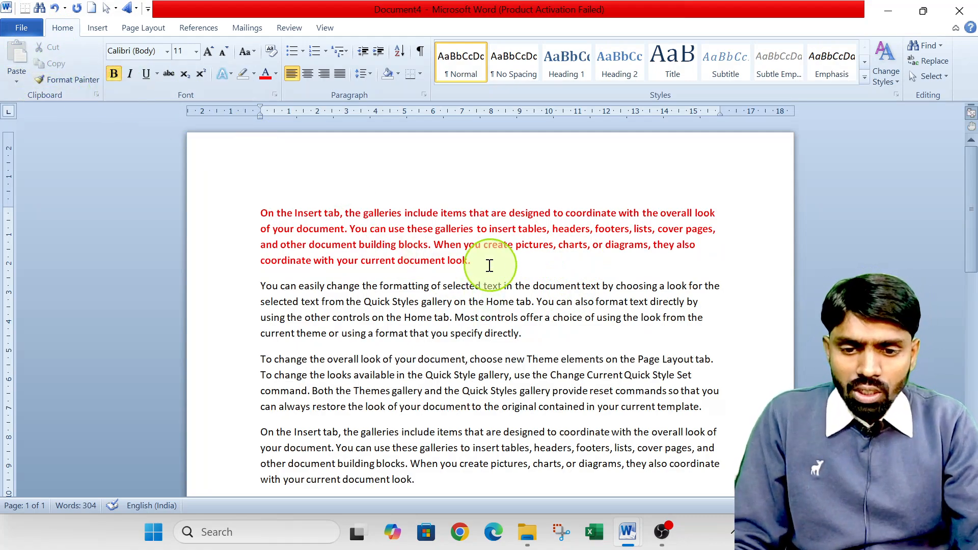
- Cut the red bold first paragraph and paste it at the end of the document
scroll(495, 261, down, 3)
scroll(496, 263, up, 3)
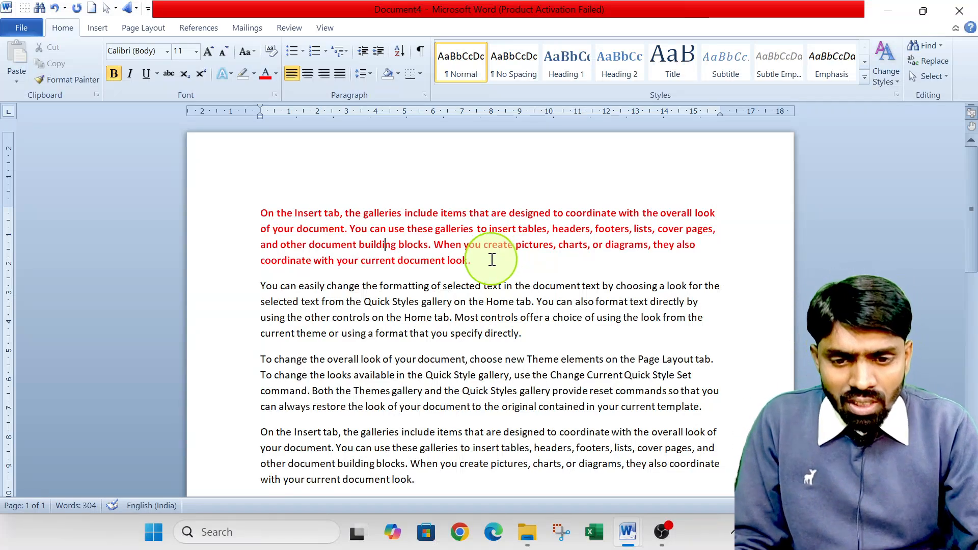
drag(476, 262, 258, 203)
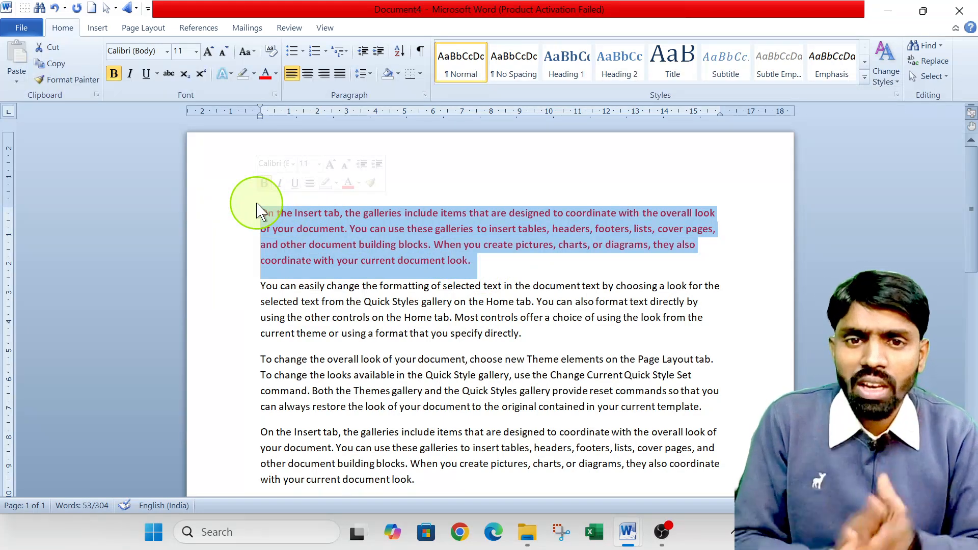
click(41, 51)
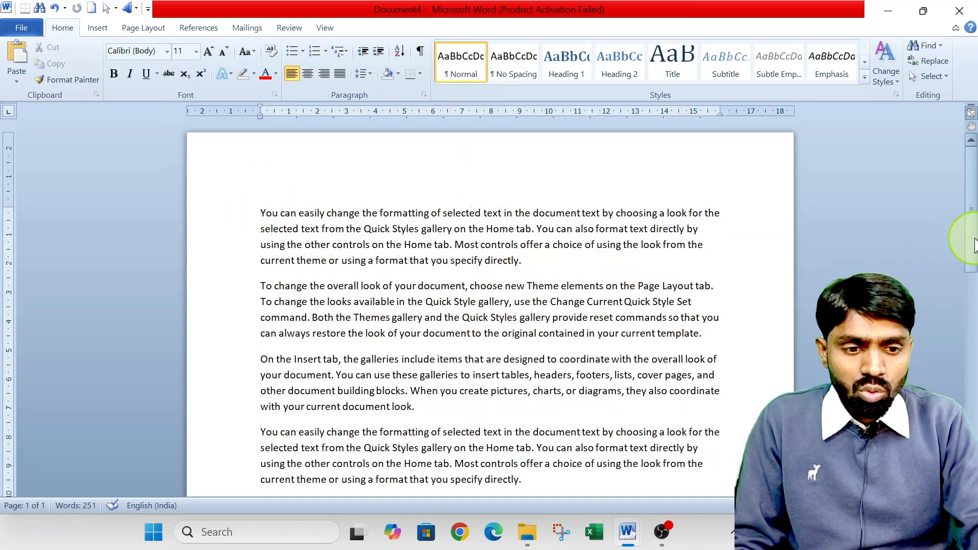
scroll(971, 278, down, 3)
click(269, 374)
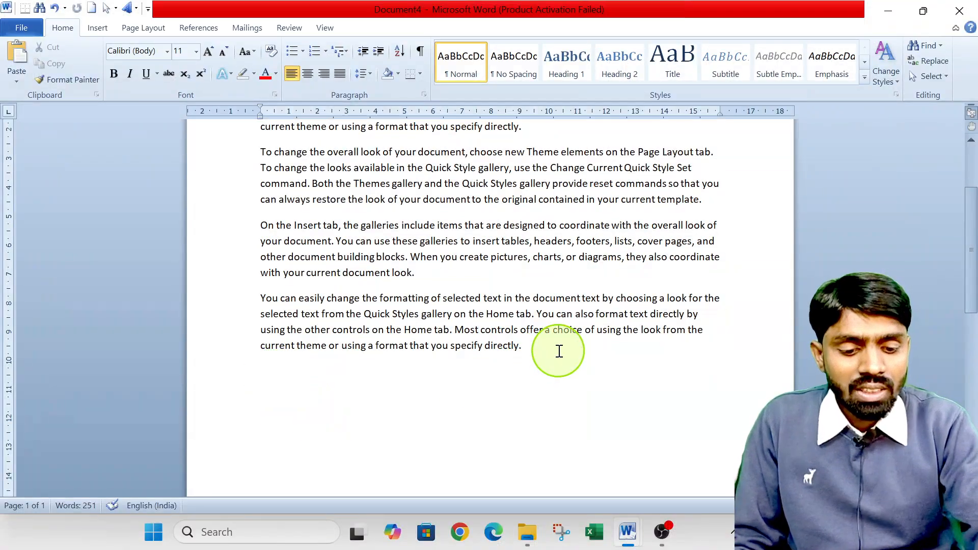
click(18, 54)
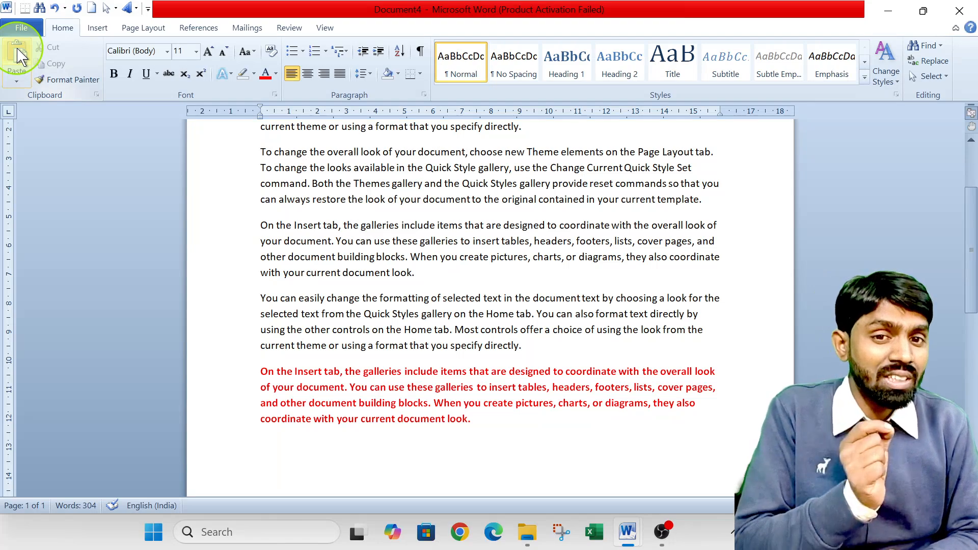
- Colour the text of the paragraph that starts the document standard blue
scroll(328, 309, up, 3)
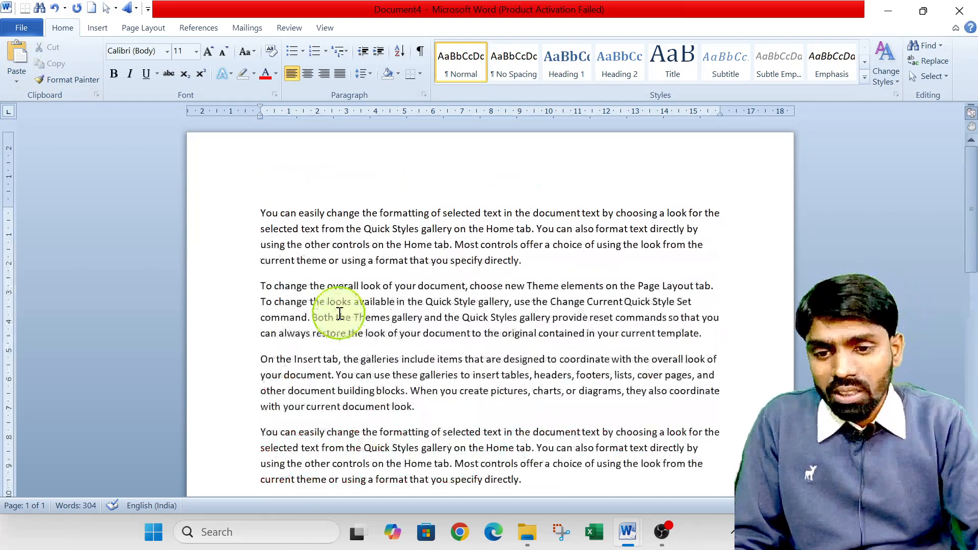
drag(555, 264, 246, 209)
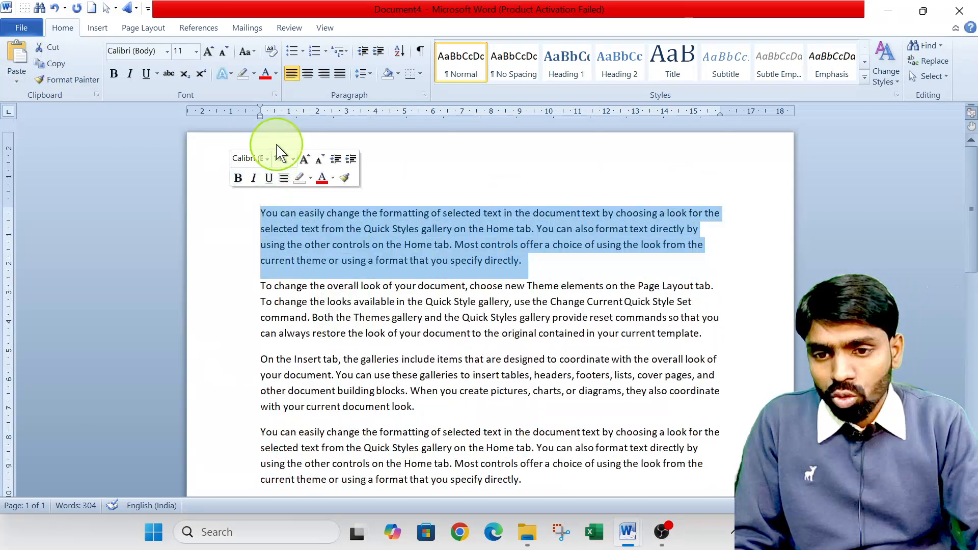
click(275, 74)
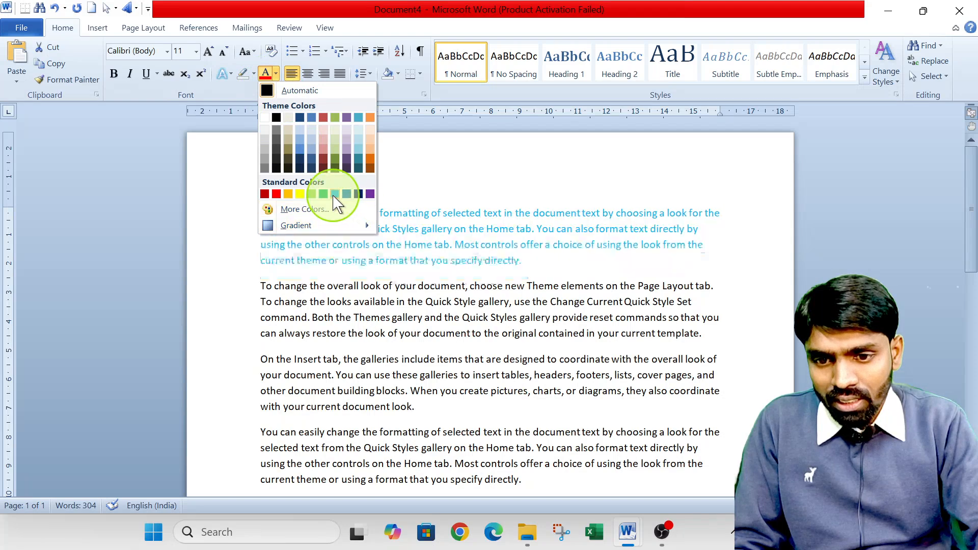
click(347, 194)
click(574, 281)
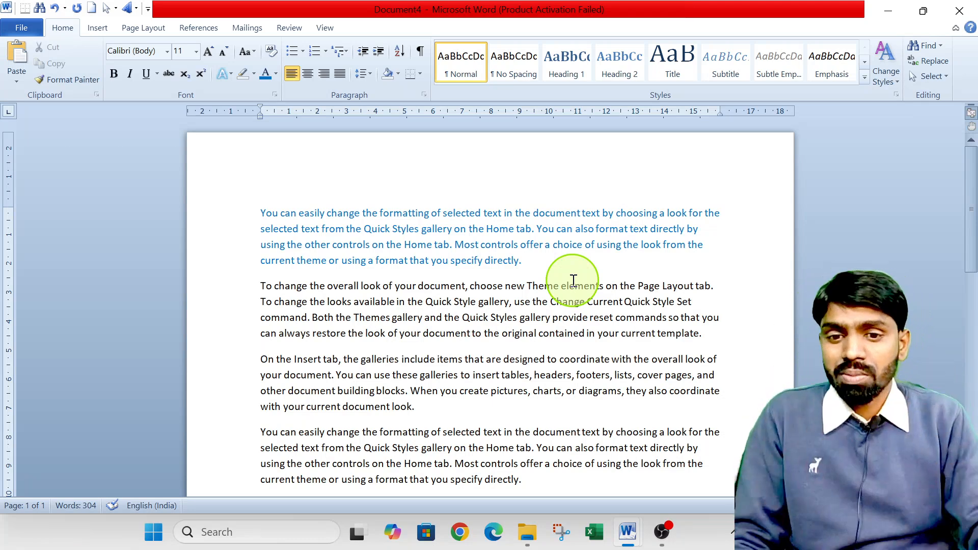
- Copy the blue first paragraph and paste it below the red paragraph at the end of the document
drag(573, 258, 179, 191)
key(super+c)
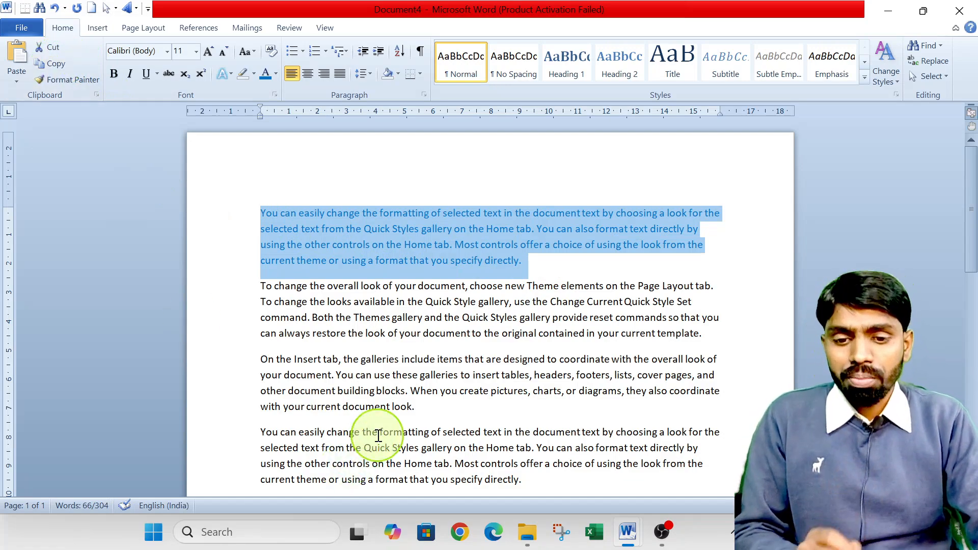
scroll(378, 435, down, 4)
click(273, 397)
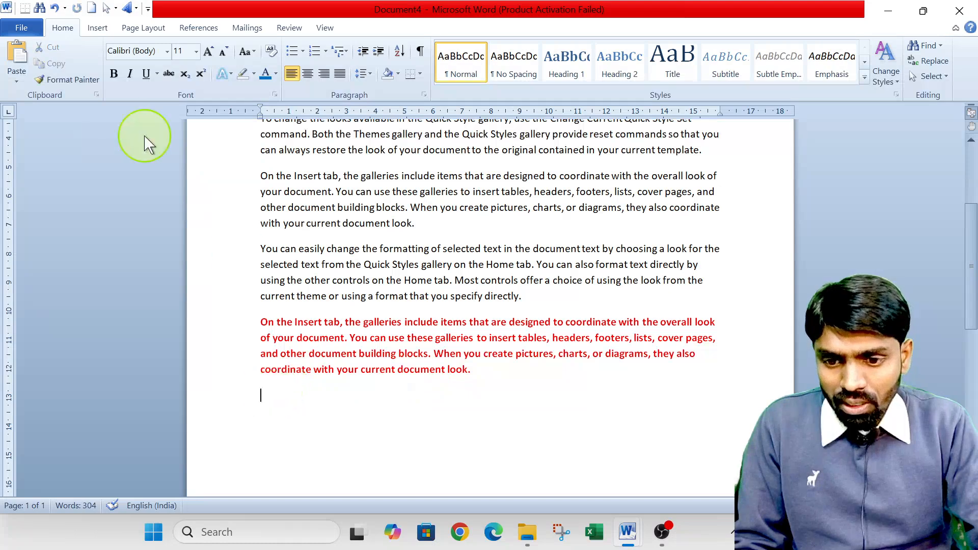
click(17, 49)
- Add a new line after the "To change the overall look" paragraph and paste the copied blue paragraph there
scroll(291, 291, up, 2)
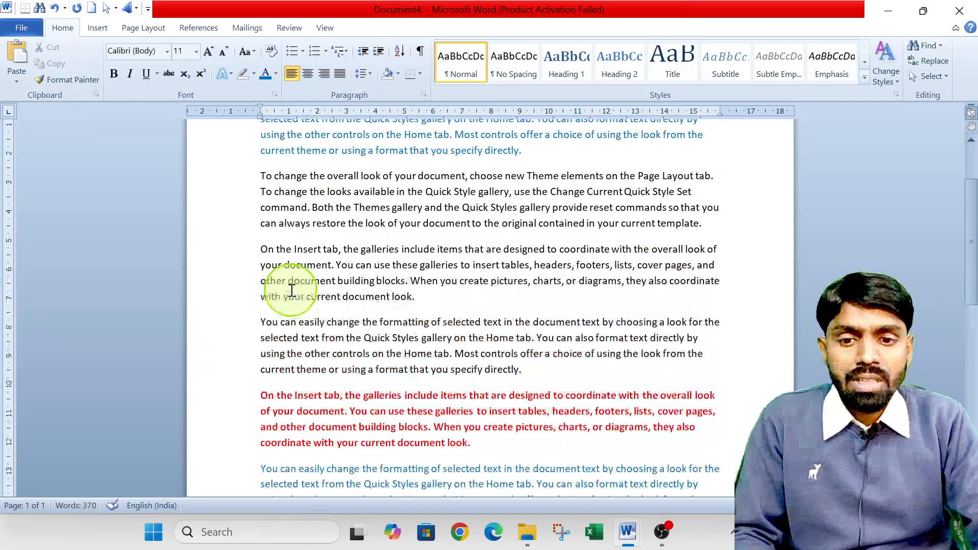
click(711, 224)
key(Return)
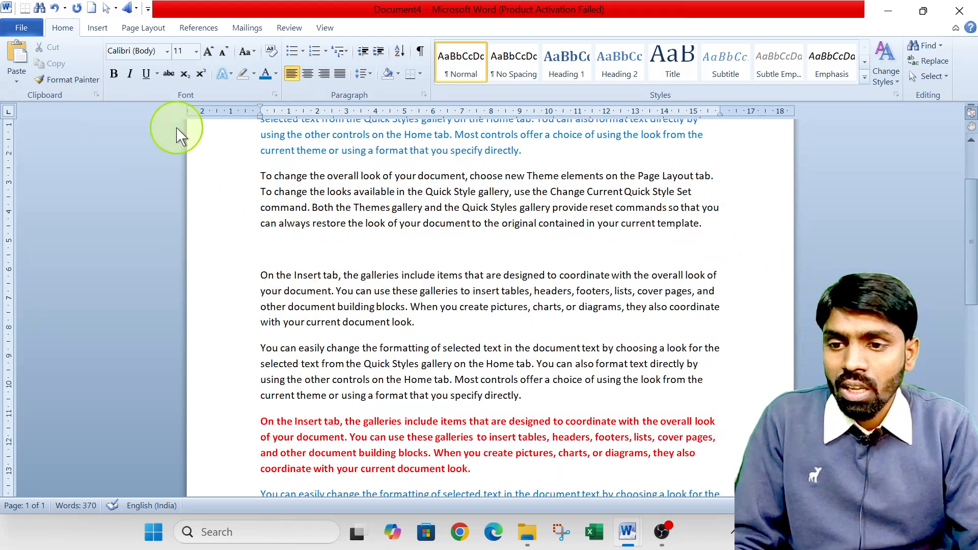
click(20, 57)
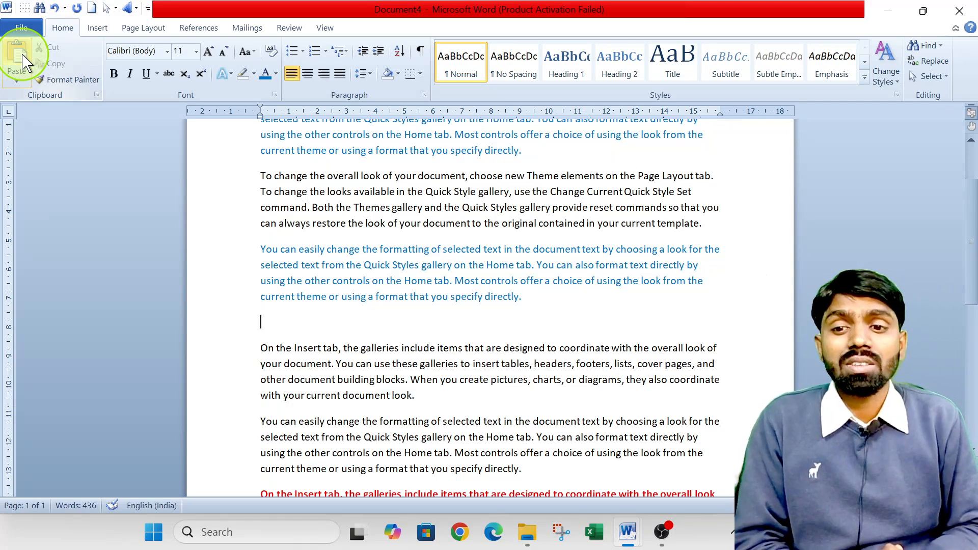
click(61, 80)
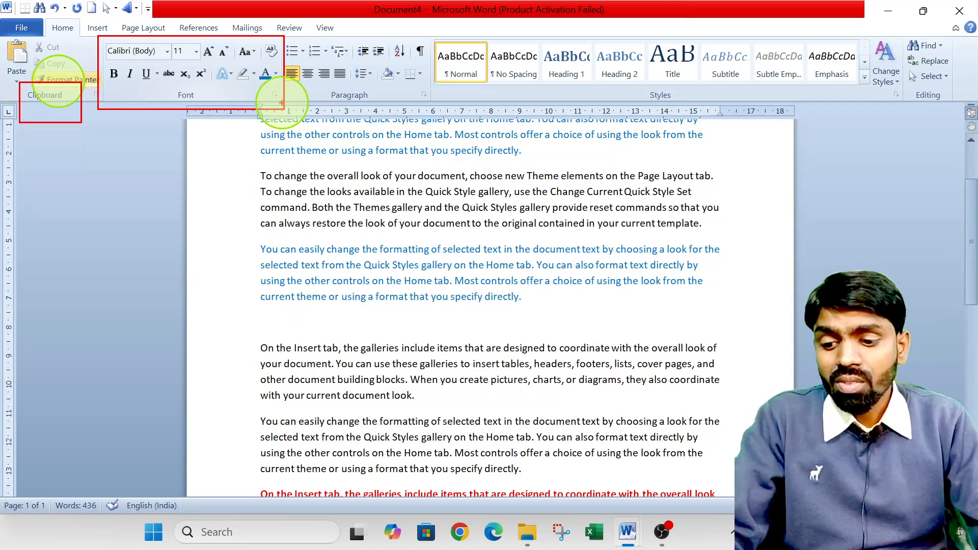
click(196, 51)
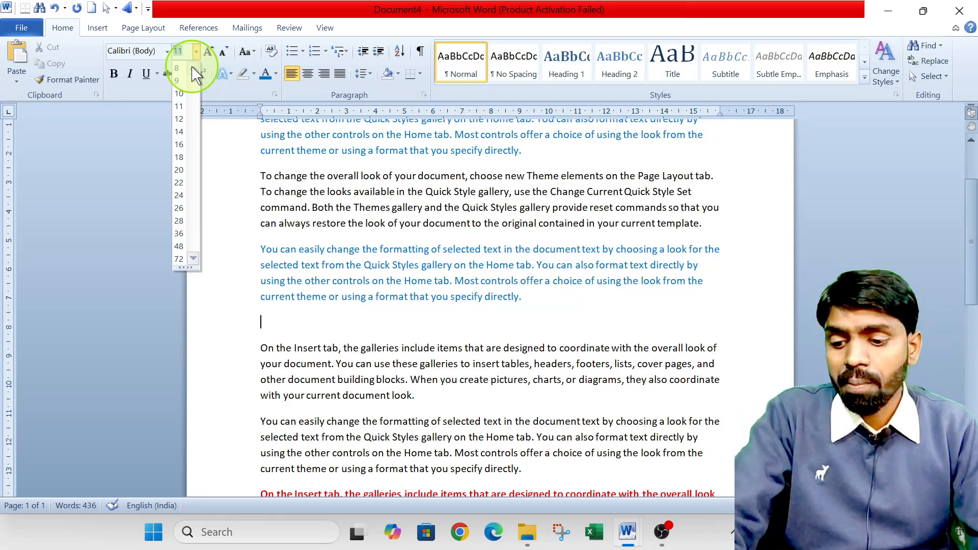
click(210, 63)
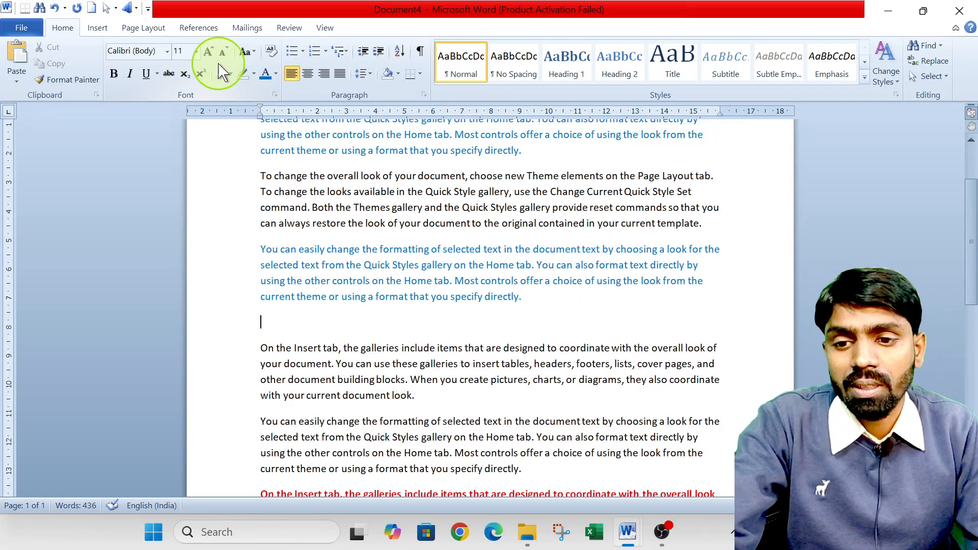
scroll(331, 219, up, 3)
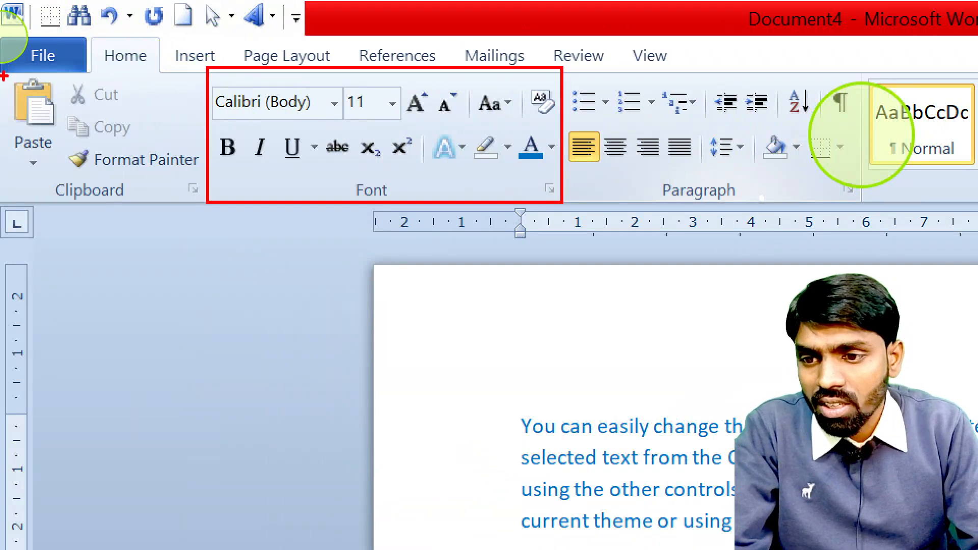
mouse_move(2, 69)
mouse_down()
mouse_move(179, 212)
mouse_move(208, 219)
mouse_up()
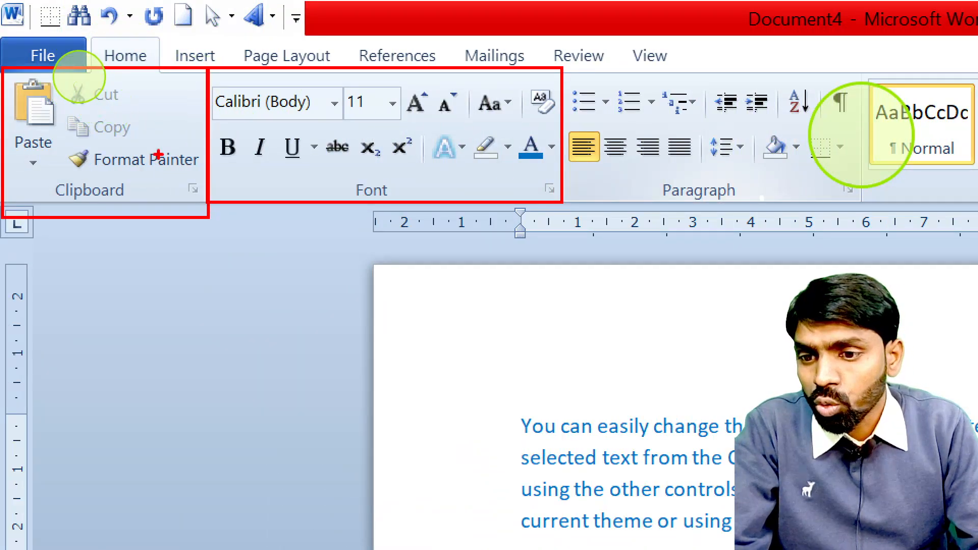
drag(153, 151, 183, 85)
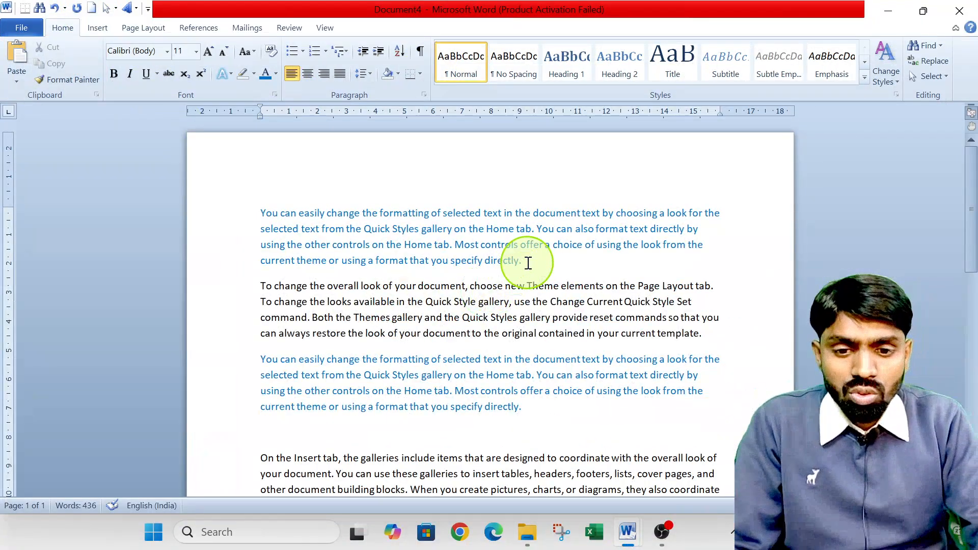
- Make the blue first paragraph bold, italic and underlined, and enlarge its text to 14 pt
drag(528, 263, 261, 212)
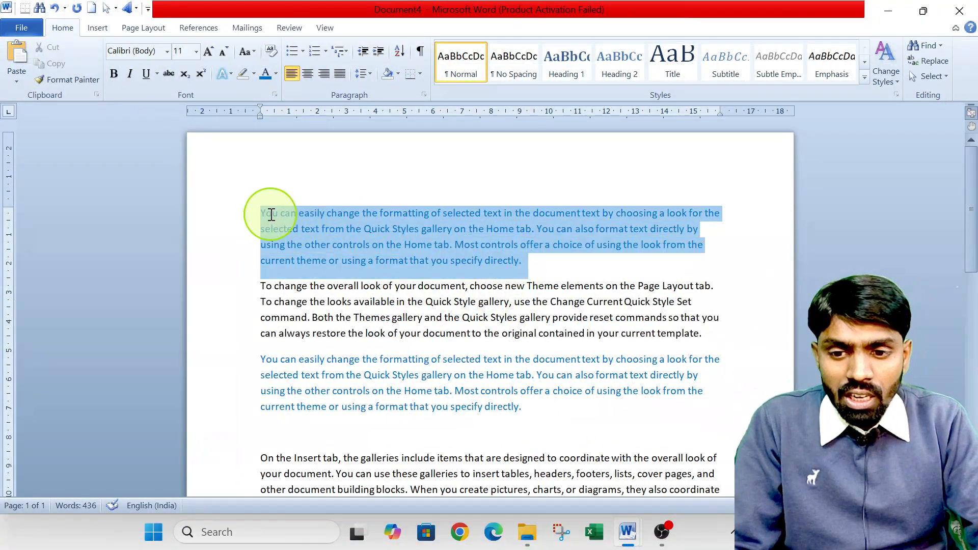
click(114, 74)
click(130, 74)
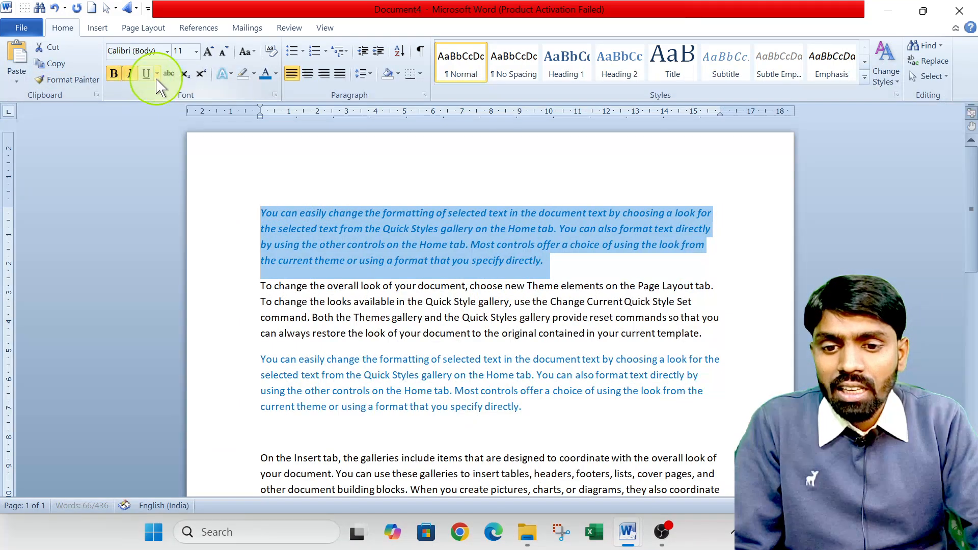
click(146, 75)
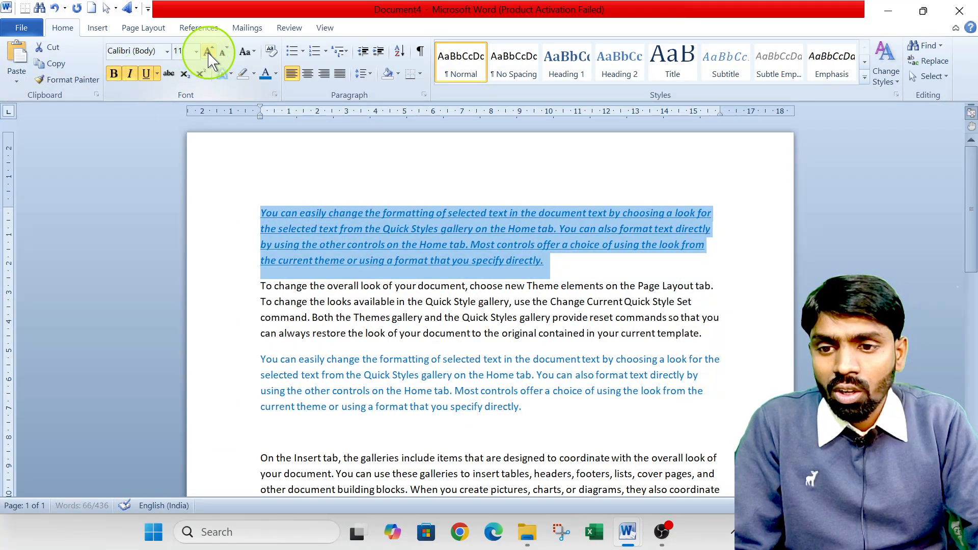
click(209, 53)
click(209, 53)
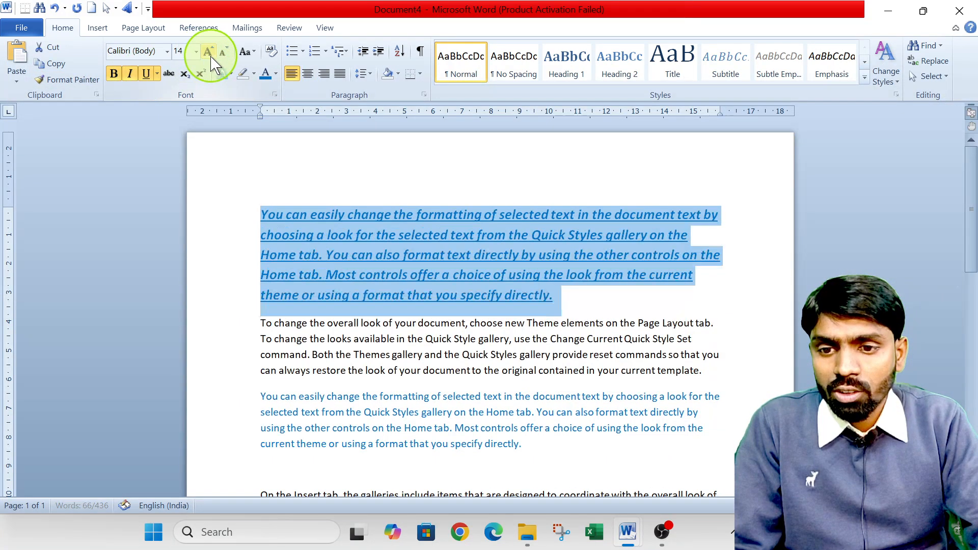
- Colour the text of the document's first paragraph a dark orange theme colour
click(277, 74)
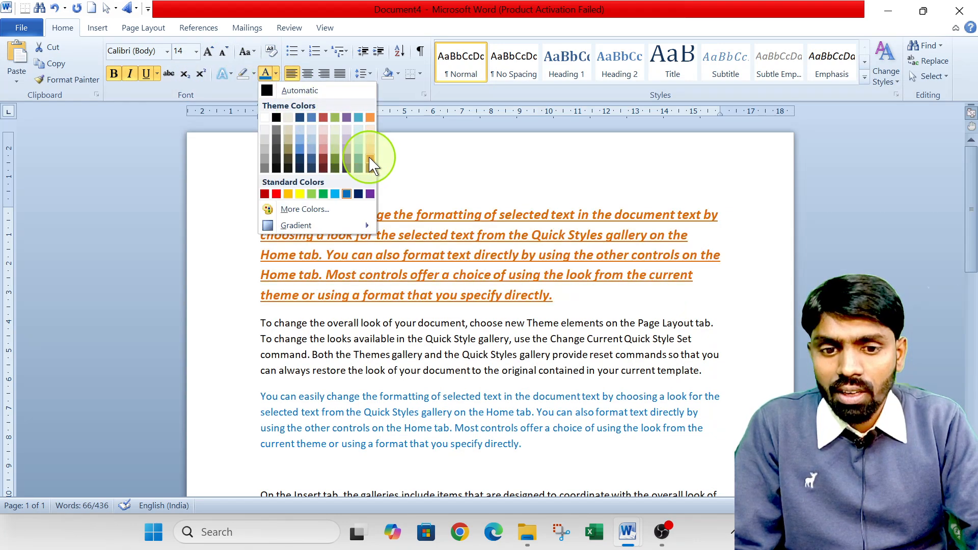
click(369, 157)
click(492, 254)
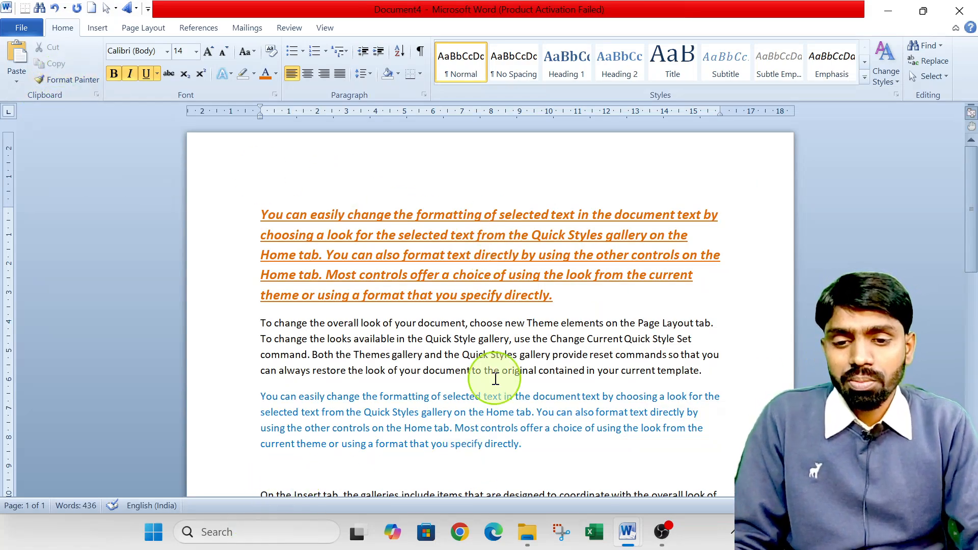
scroll(494, 306, down, 1)
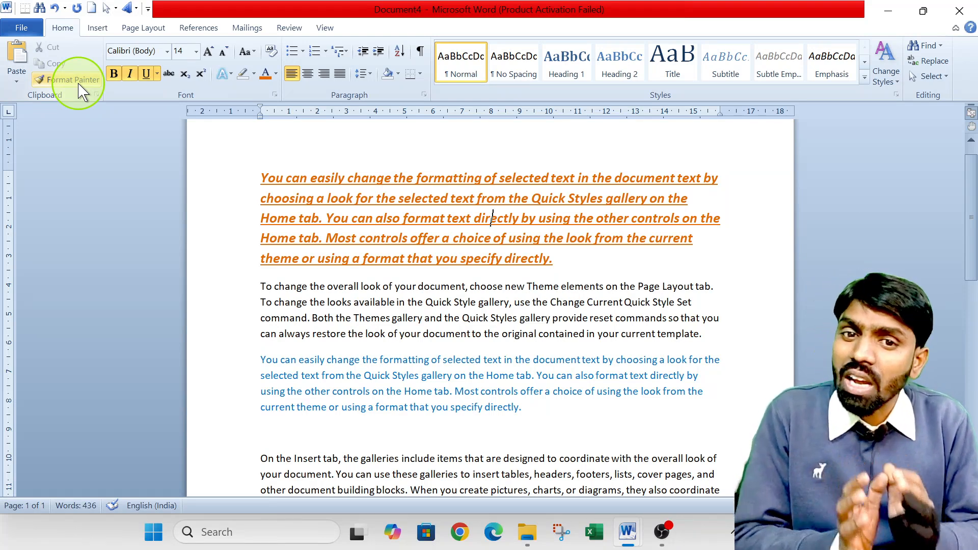
click(71, 79)
mouse_move(309, 178)
mouse_down()
mouse_move(283, 175)
mouse_move(572, 262)
mouse_up()
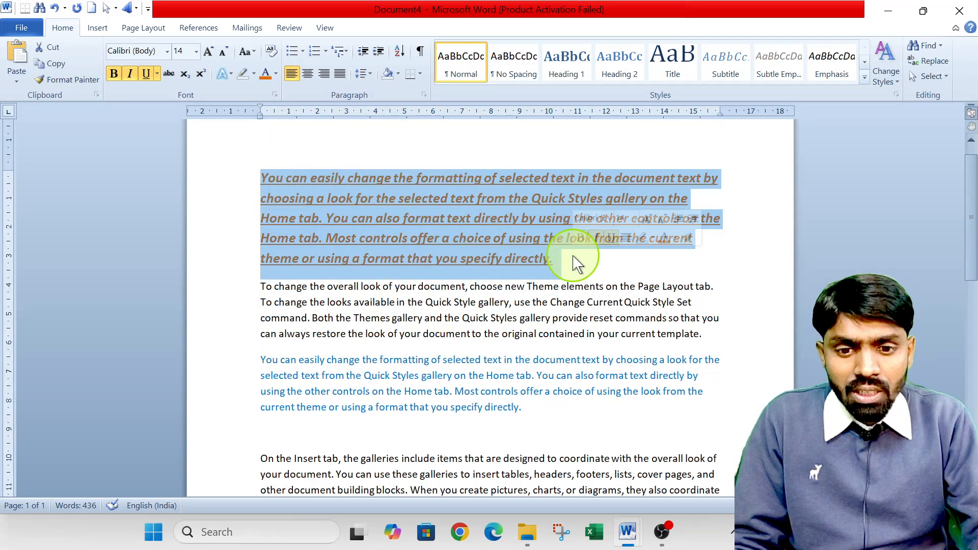
scroll(568, 251, down, 2)
drag(261, 286, 521, 337)
scroll(512, 307, up, 2)
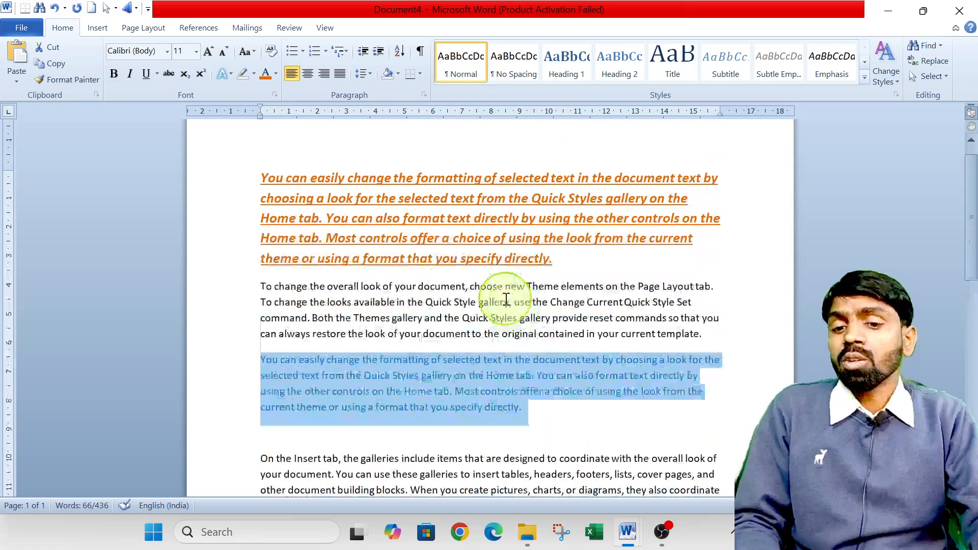
click(410, 199)
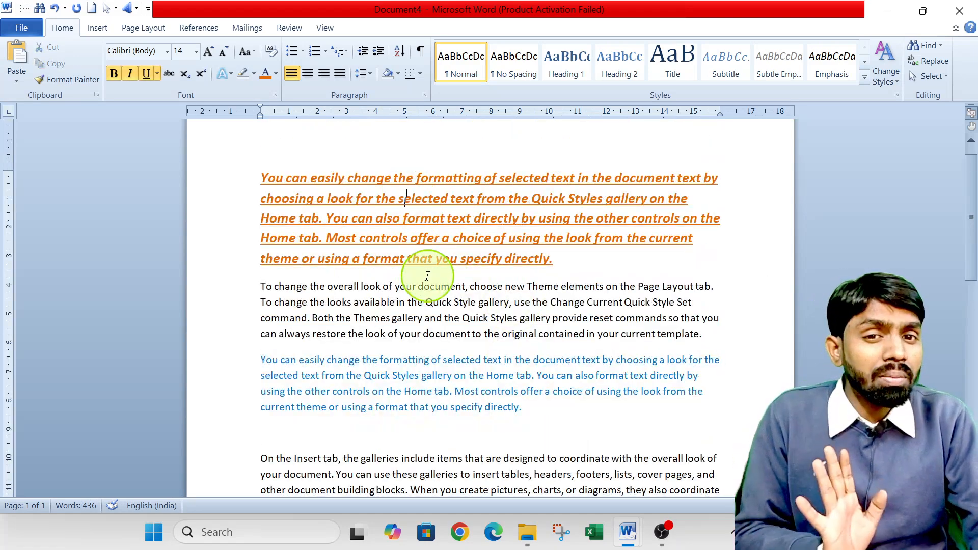
scroll(428, 276, down, 2)
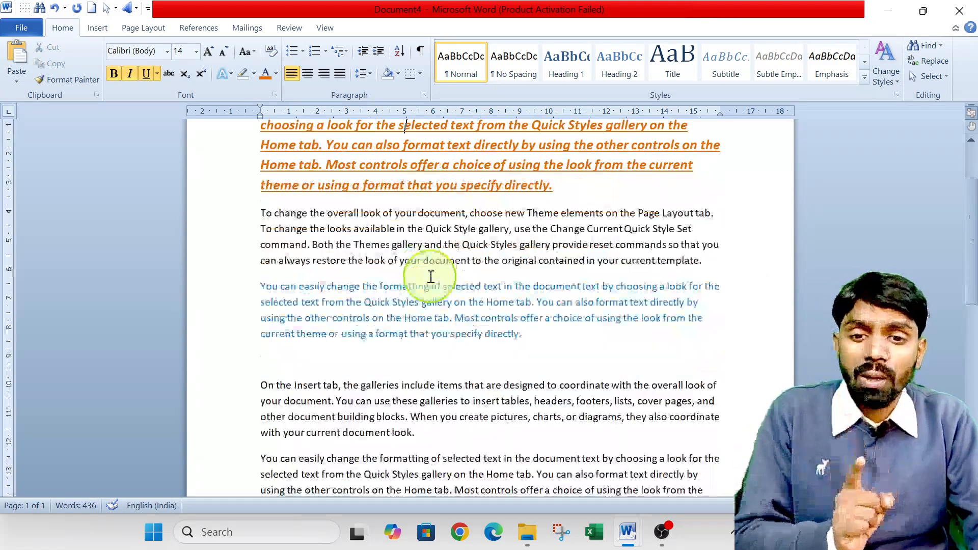
- Copy the formatting of the orange first paragraph onto the blue paragraph below the "To change the overall look" paragraph using Format Painter
click(389, 150)
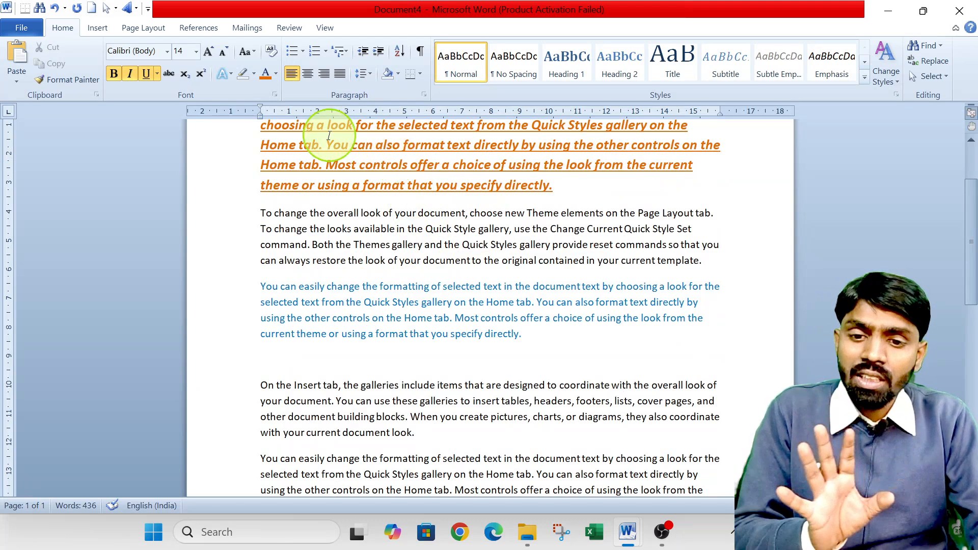
click(68, 81)
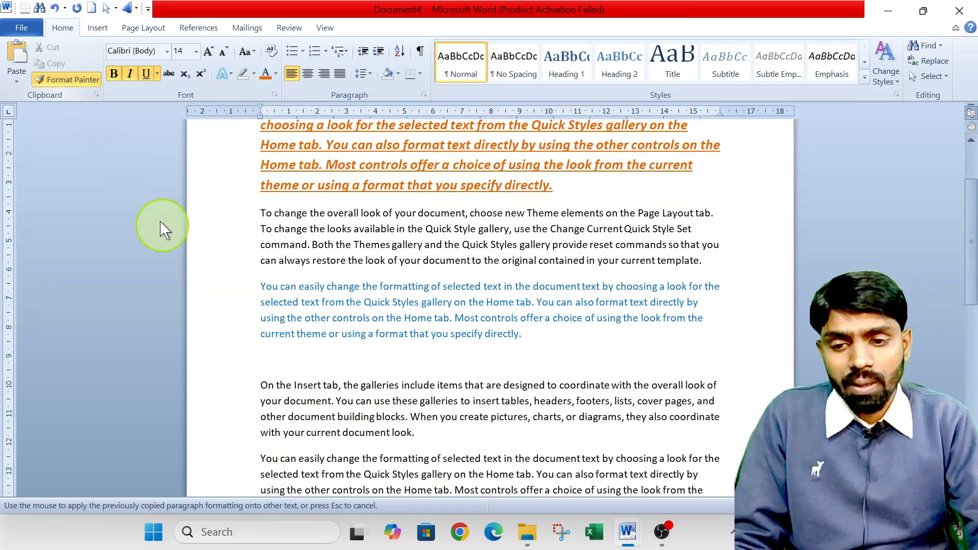
mouse_move(260, 287)
mouse_down()
mouse_move(316, 312)
mouse_move(560, 357)
mouse_up()
click(288, 276)
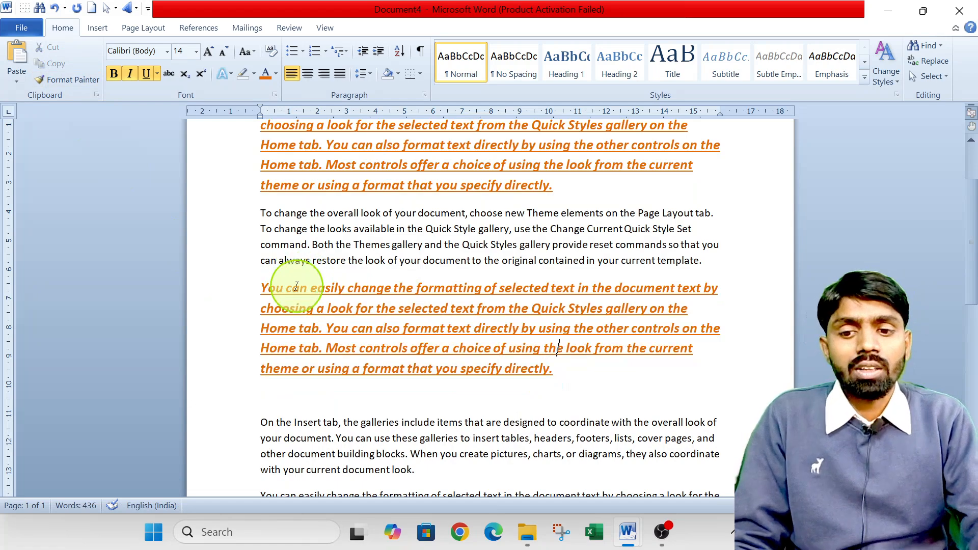
scroll(285, 283, up, 2)
scroll(326, 286, down, 1)
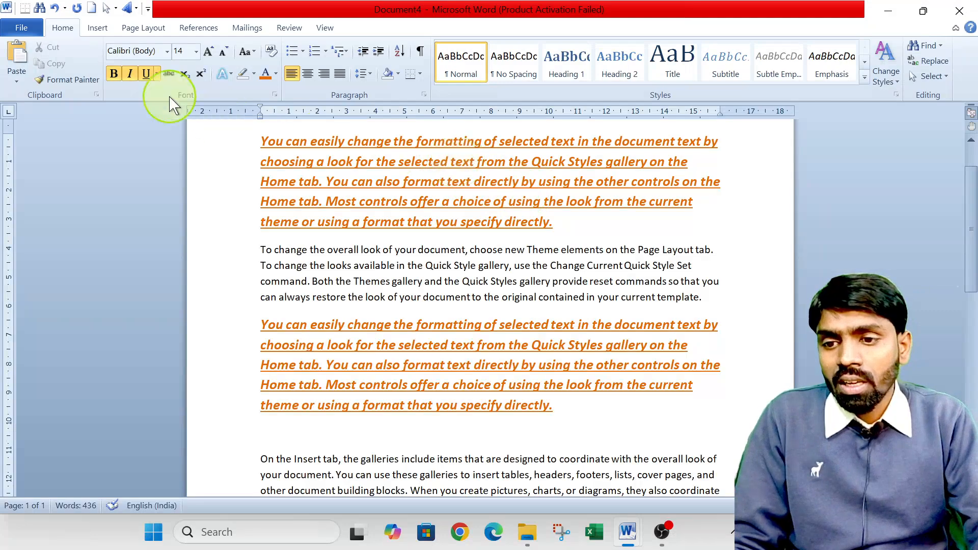
- Apply the same orange bold, italic, underlined formatting to the black "On the Insert tab" paragraph with Format Painter
click(81, 80)
scroll(356, 229, down, 4)
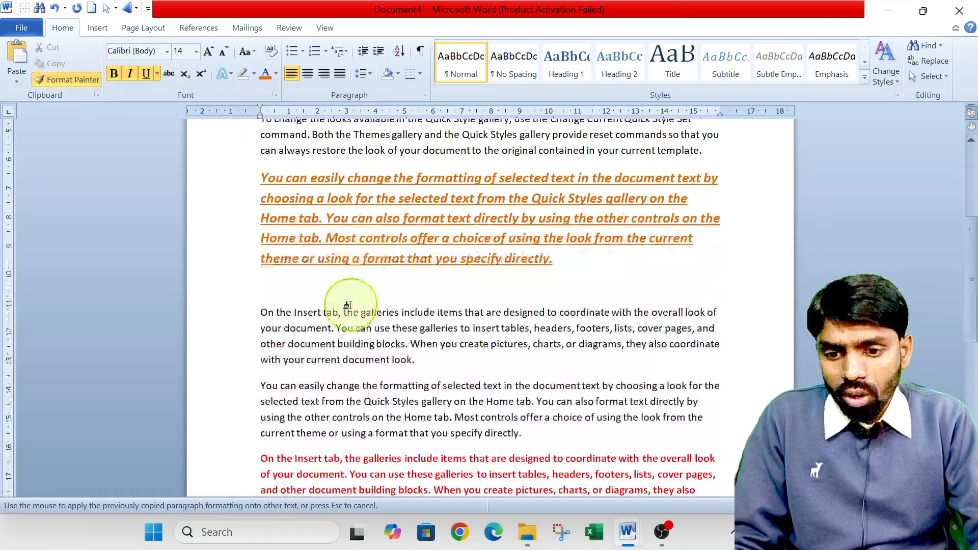
drag(259, 383, 261, 313)
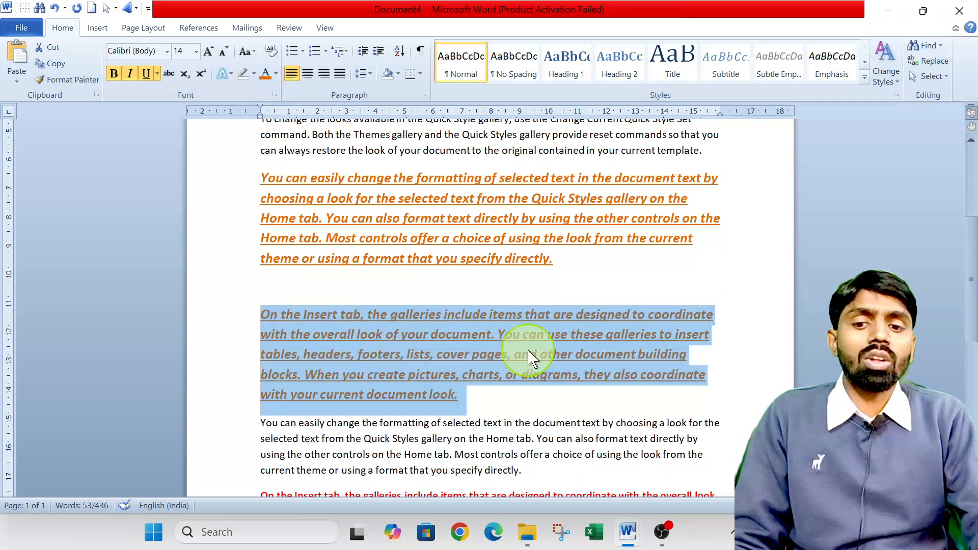
scroll(528, 350, up, 2)
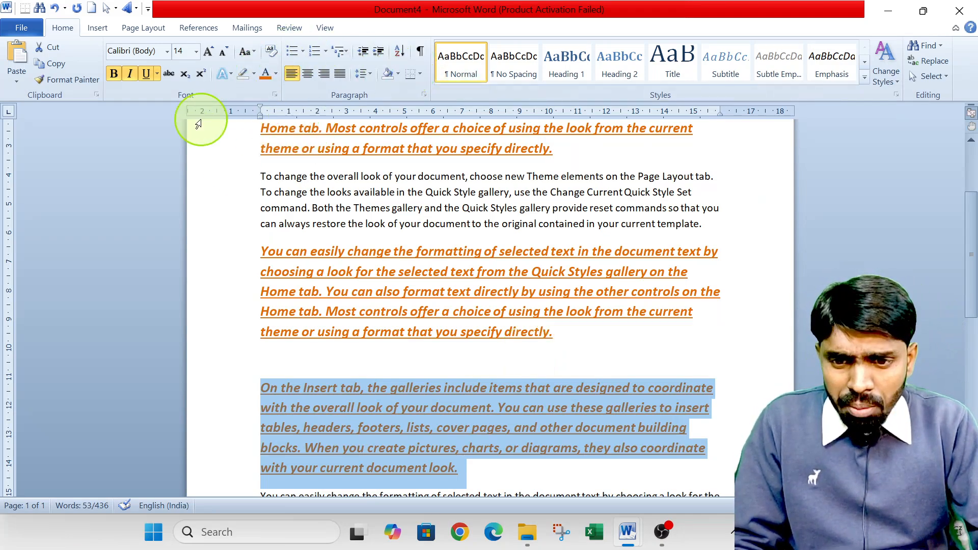
- Delete all the text in the document
scroll(349, 208, up, 3)
scroll(349, 208, up, 1)
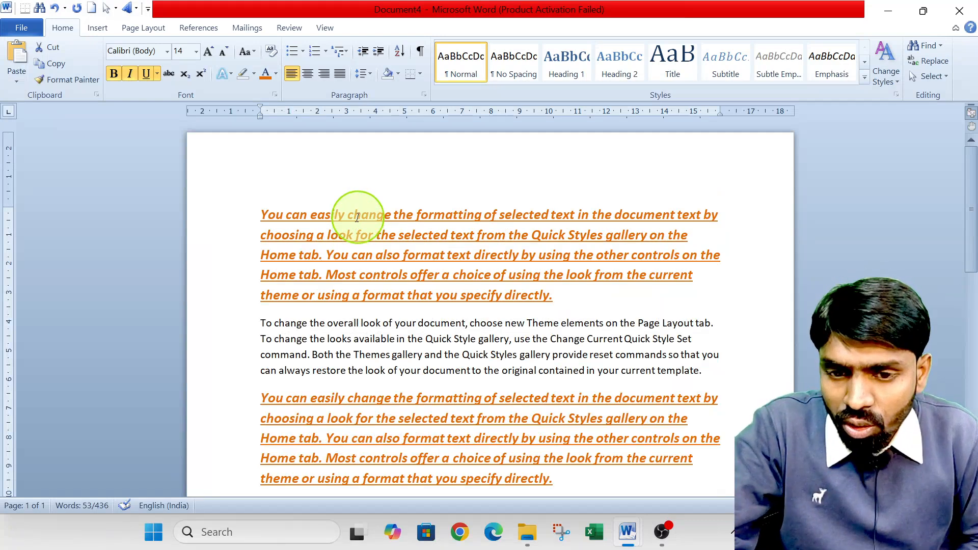
key(ctrl+a)
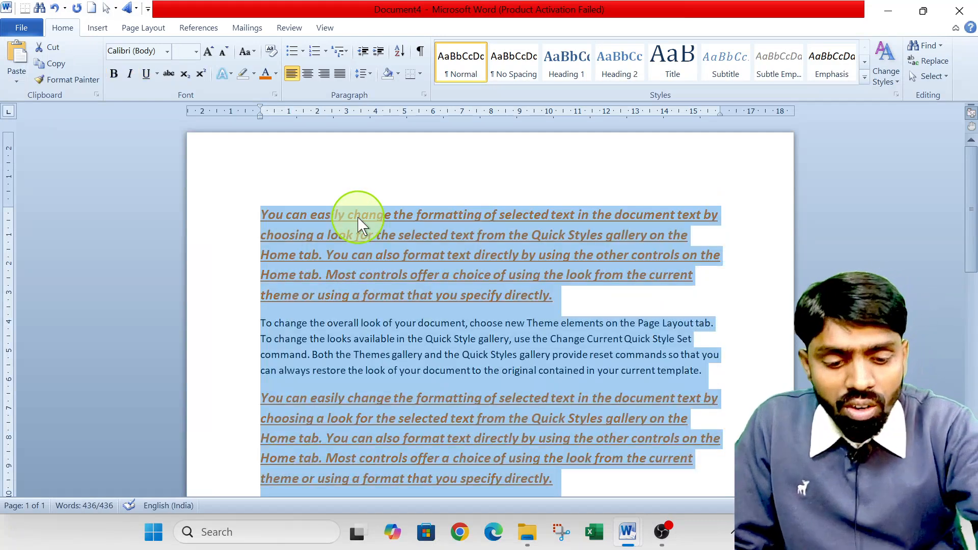
key(Delete)
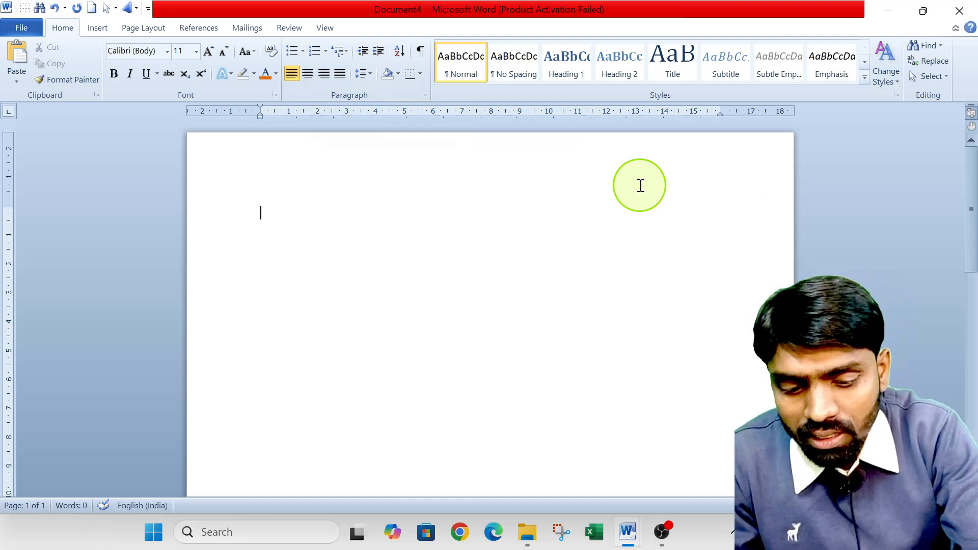
- Generate sample text in the empty document with =rand(5)
text(=rand)
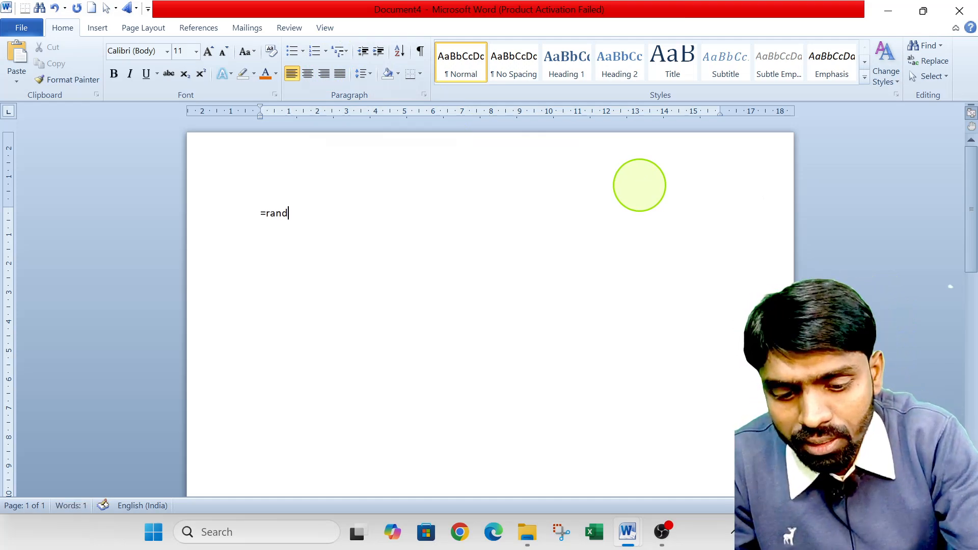
text((5)
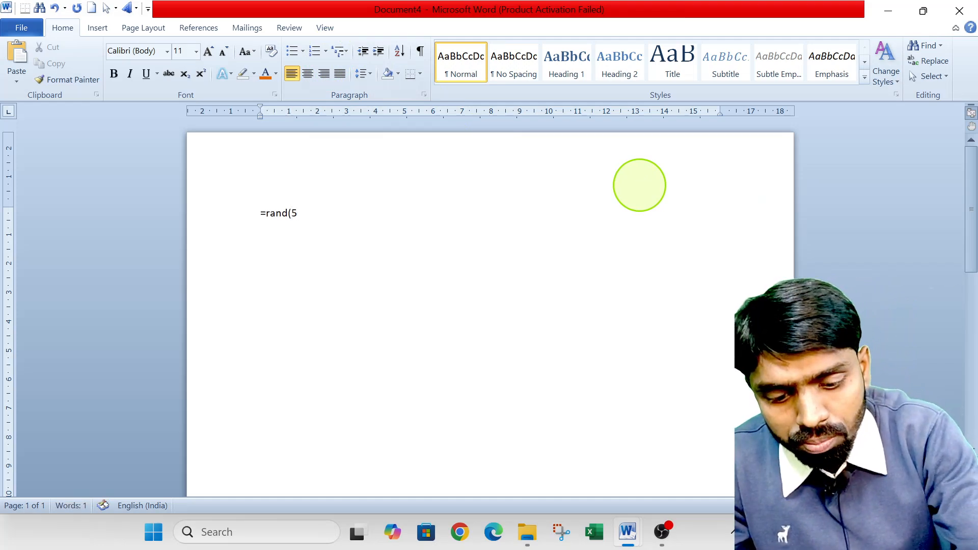
text())
key(Return)
scroll(658, 168, up, 5)
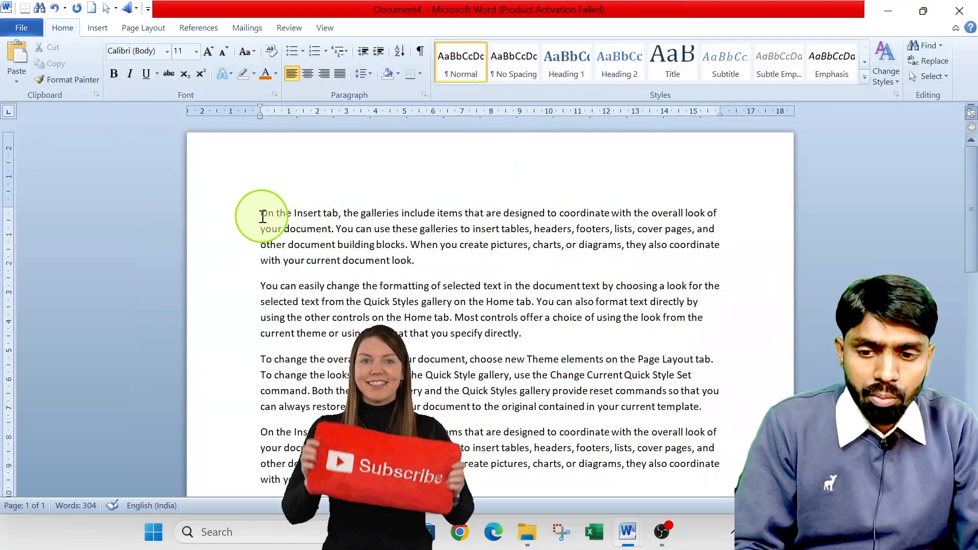
- Insert two empty lines above the first sample paragraph and enter the heading "Introduction" on the first line
click(263, 217)
key(Return)
key(Return)
key(Up)
key(Up)
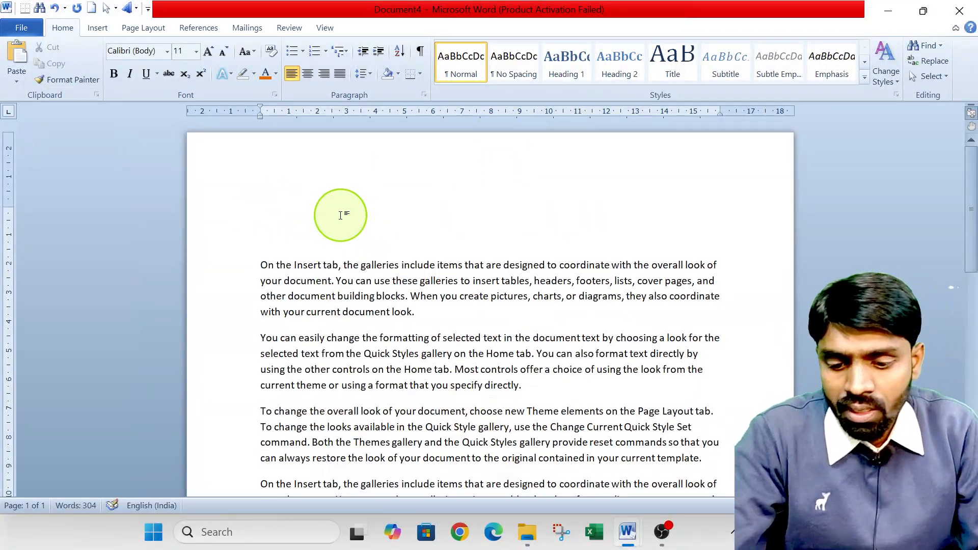
text(Introdu)
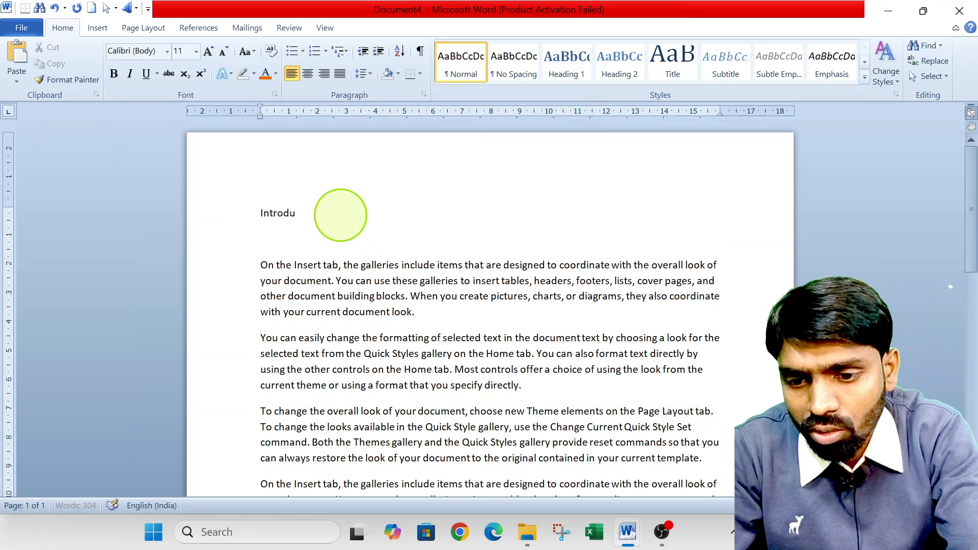
text(ction)
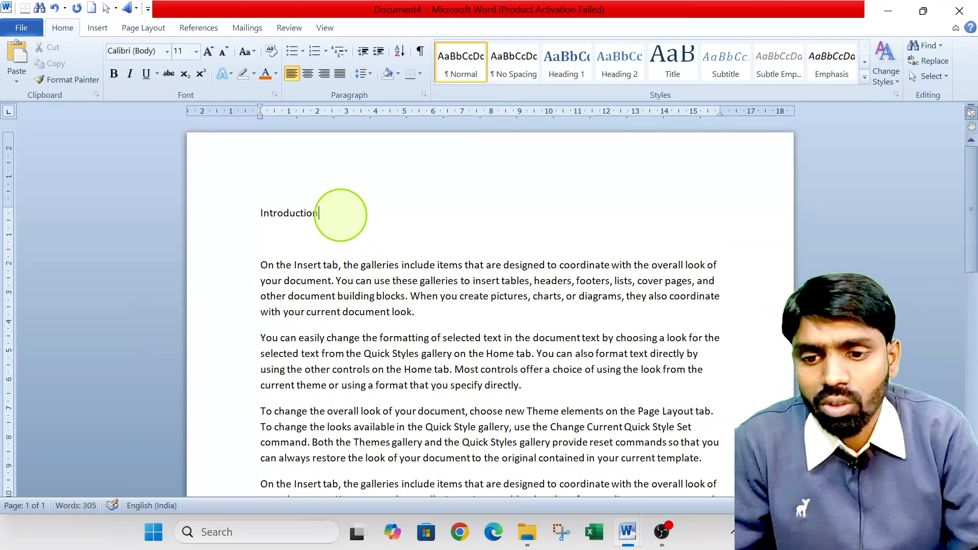
- Enlarge the Introduction heading's text to 16 pt
drag(334, 220, 256, 209)
click(209, 51)
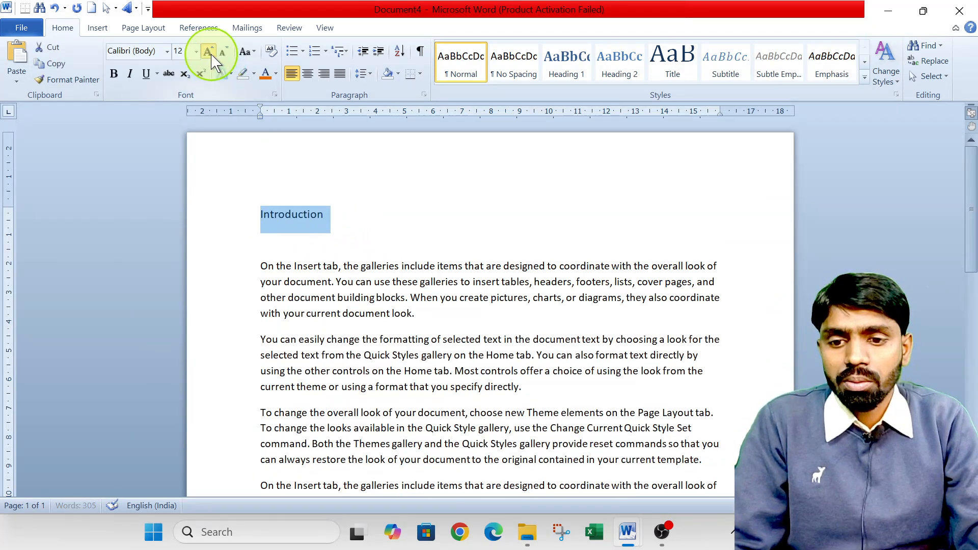
click(208, 51)
click(208, 51)
click(401, 217)
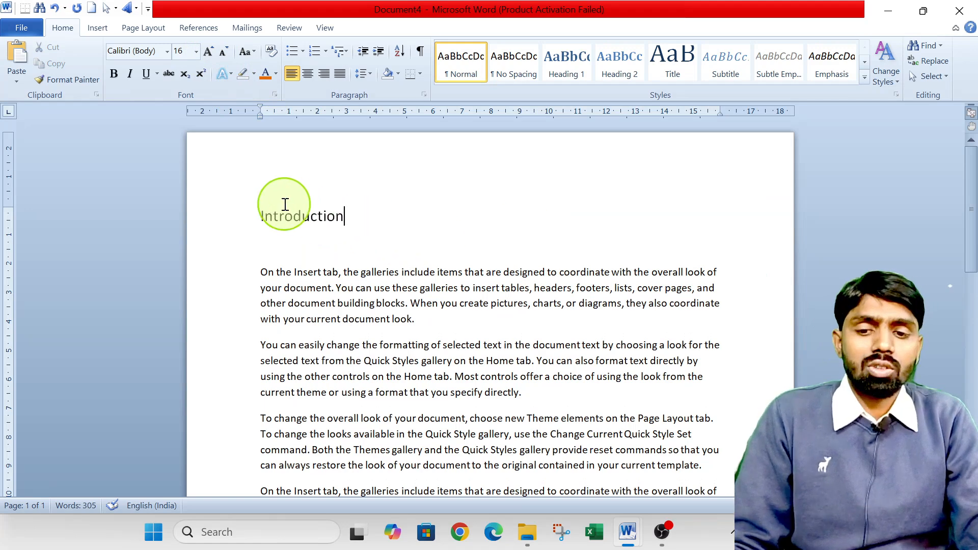
- Try centre and right alignment on the Introduction heading, and return it to left alignment
click(296, 221)
click(309, 74)
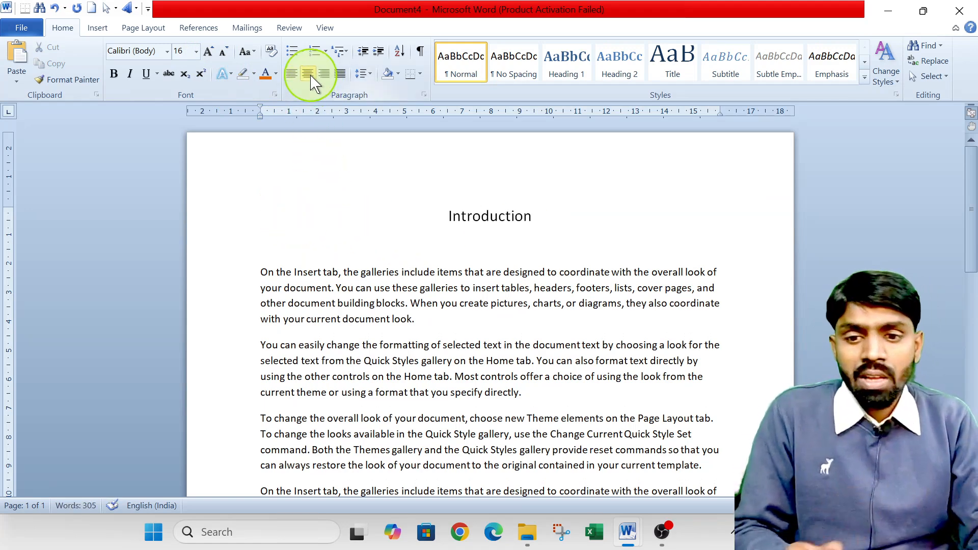
click(324, 76)
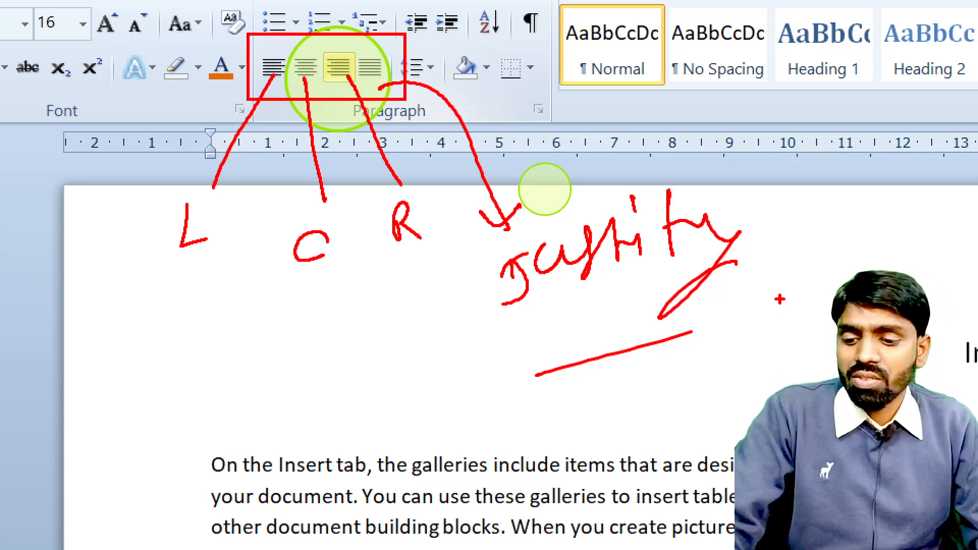
key(Escape)
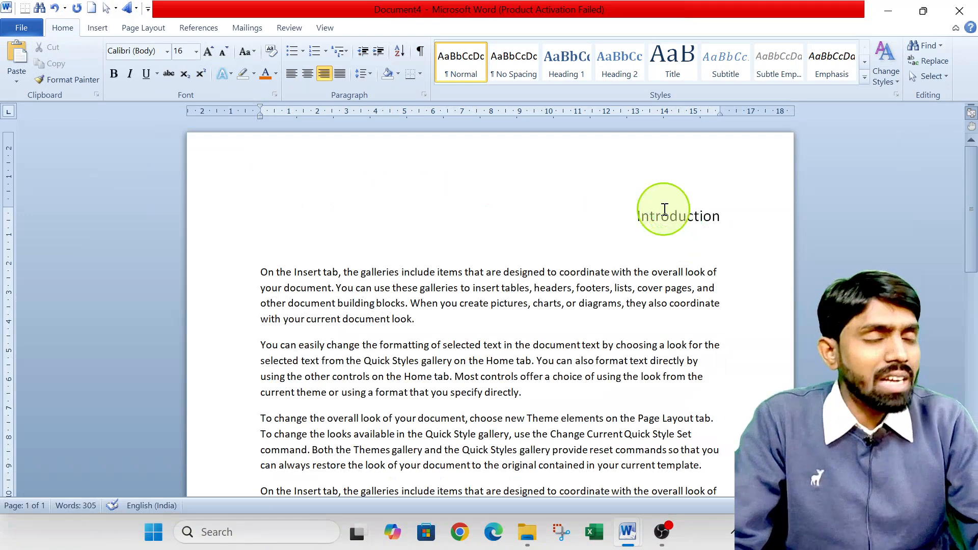
click(308, 74)
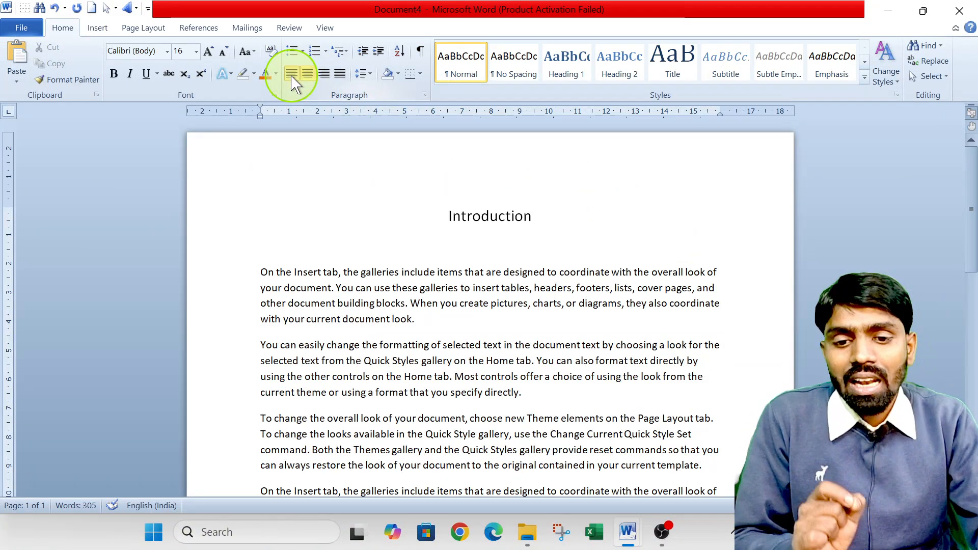
click(292, 75)
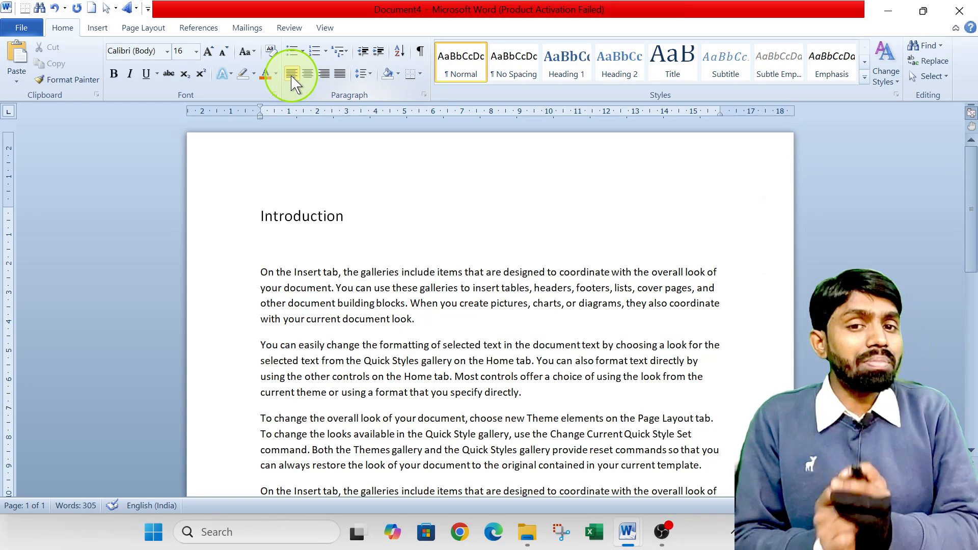
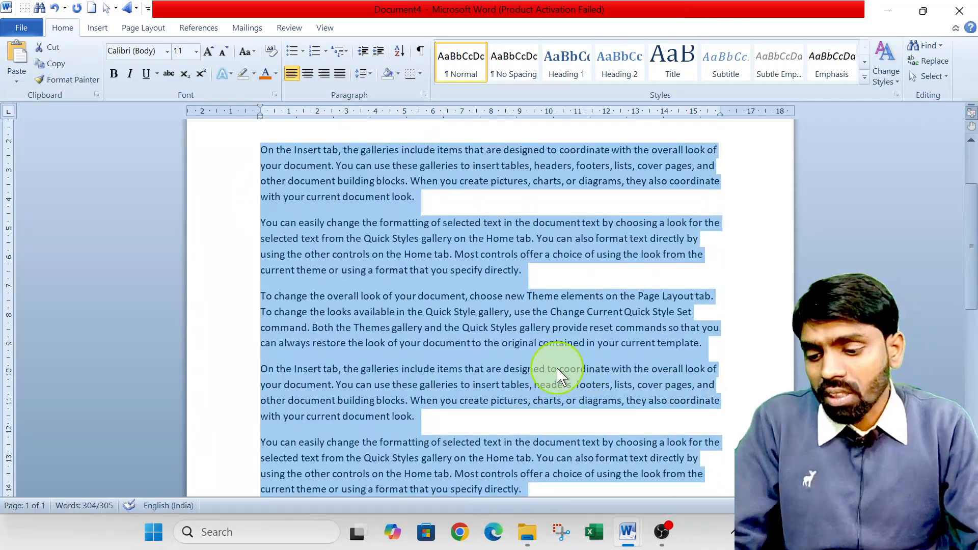
drag(258, 143, 258, 379)
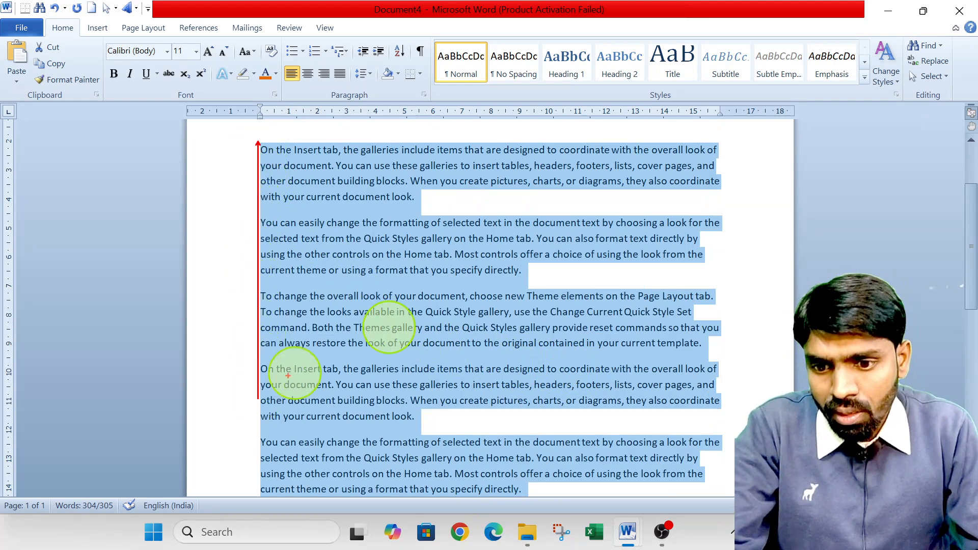
drag(709, 142, 702, 366)
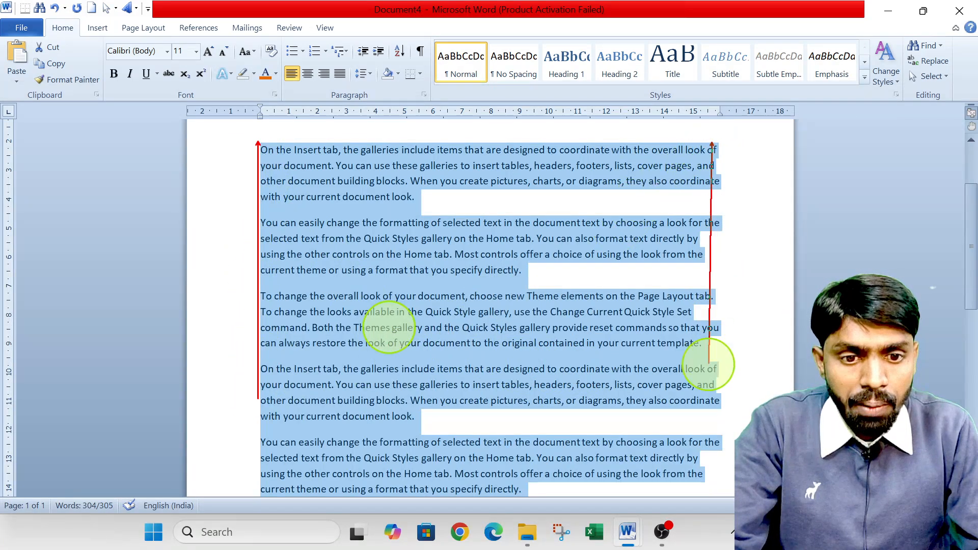
key(Escape)
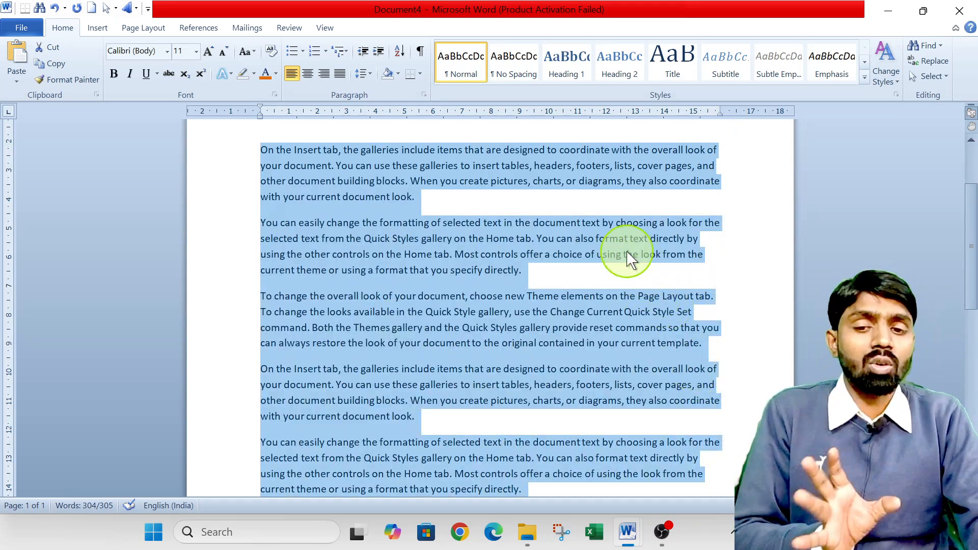
- Justify the selected body paragraphs below the Introduction heading
click(343, 79)
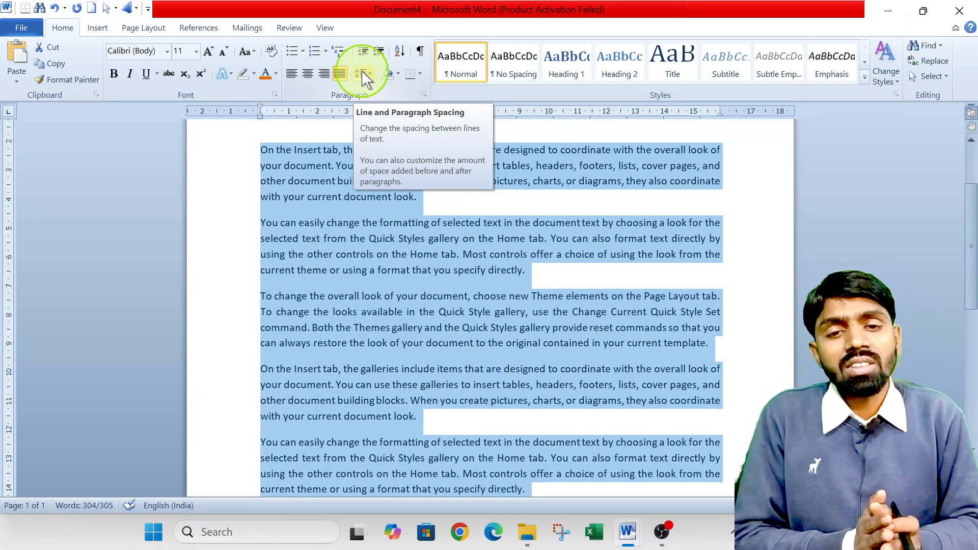
- Try 3.0 line spacing on the first body paragraph below the Introduction heading, and undo it
click(443, 197)
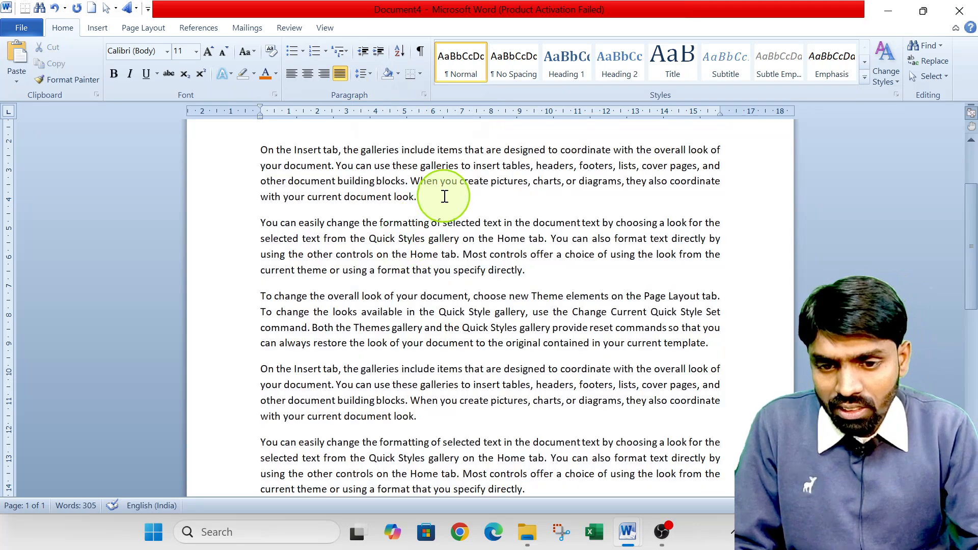
drag(443, 196, 221, 126)
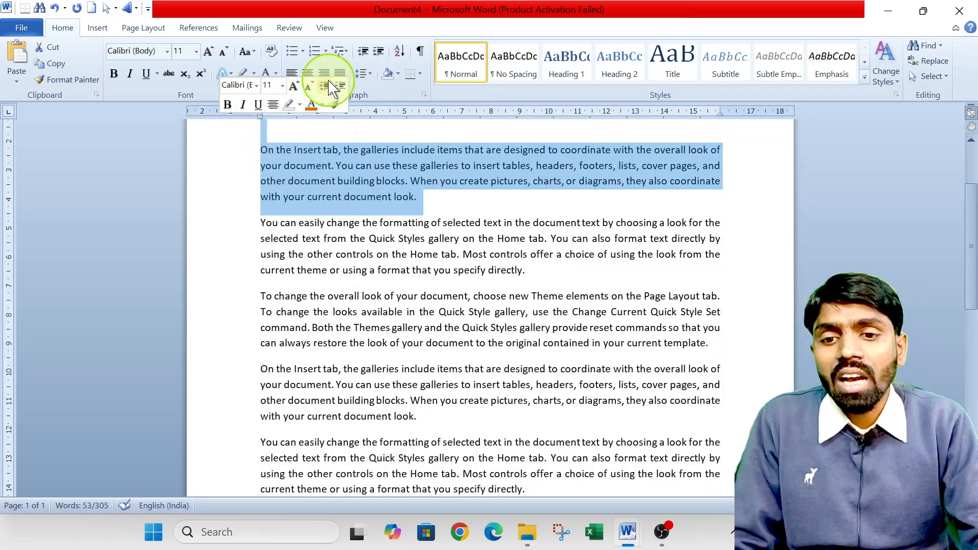
click(363, 73)
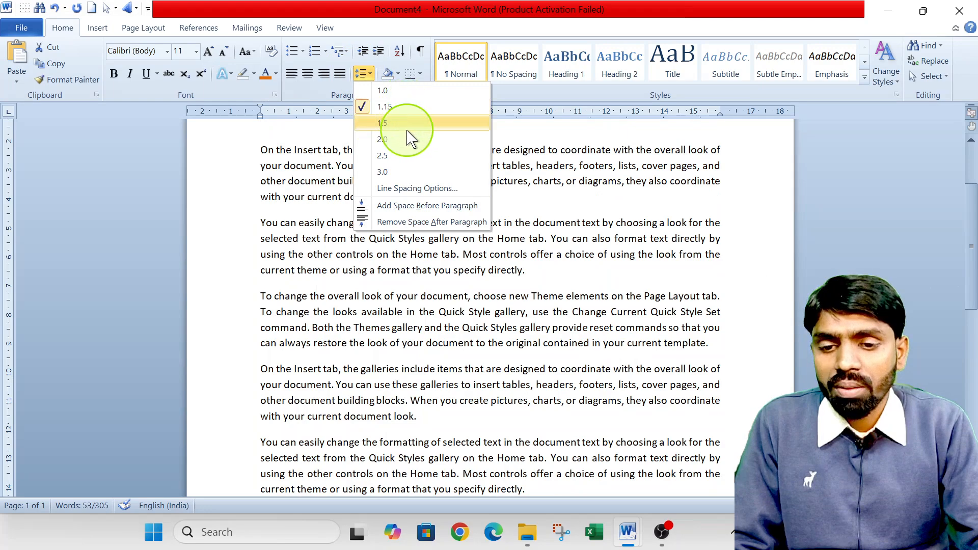
click(403, 168)
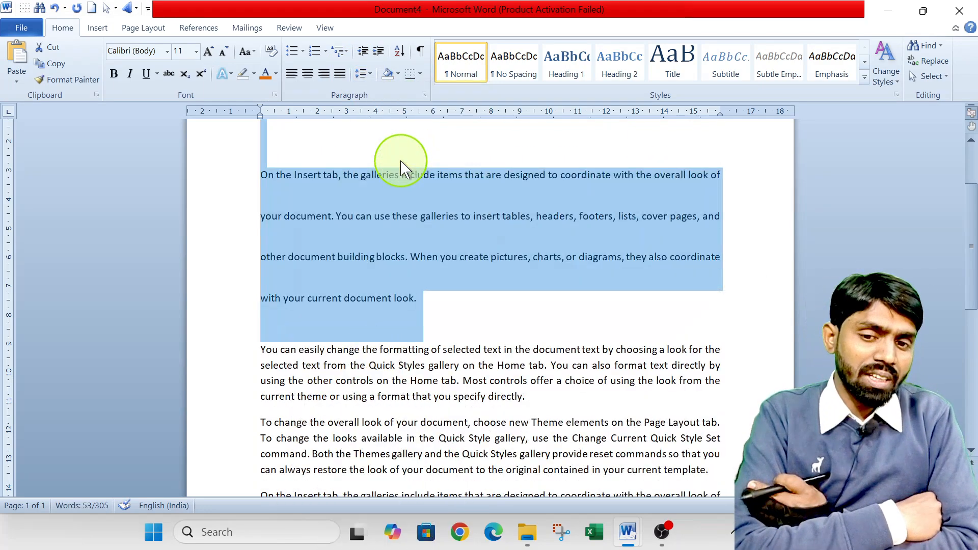
key(ctrl+z)
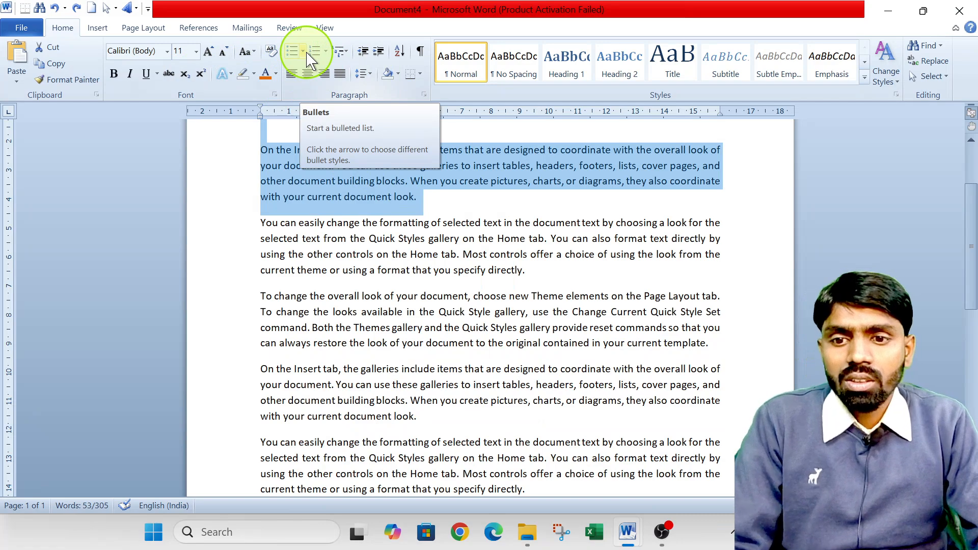
- Try line spacing of 1.5 and 2.0 on the selected first body paragraph, and settle on 1.0
click(363, 73)
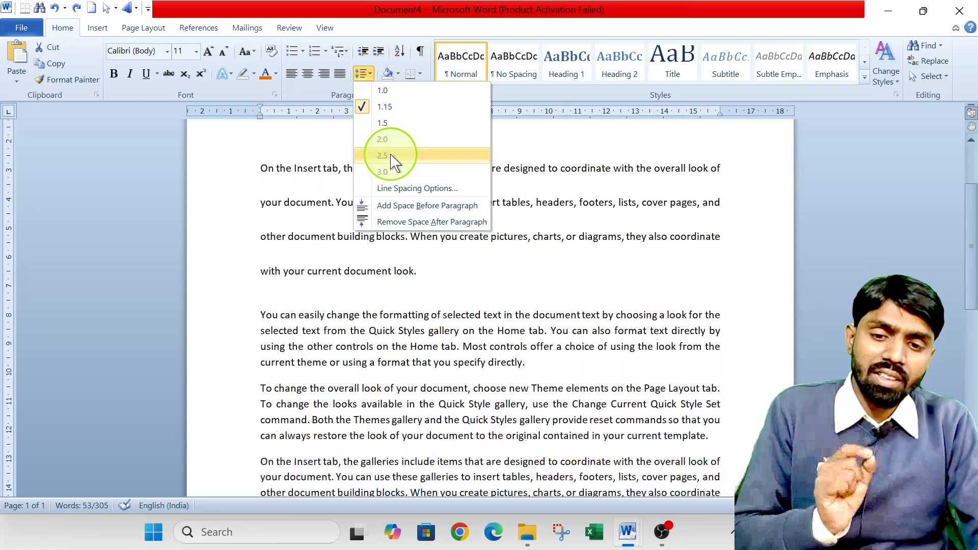
click(383, 124)
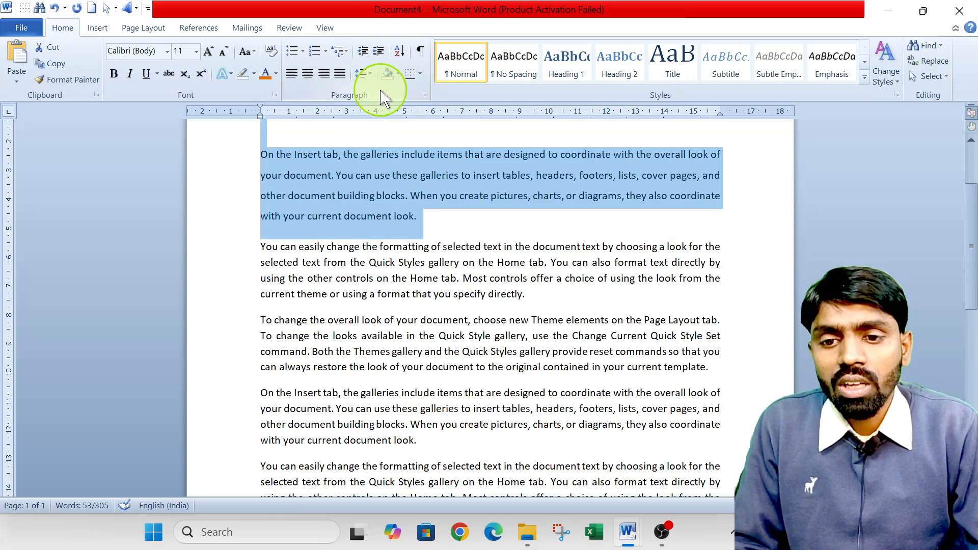
click(366, 74)
click(382, 137)
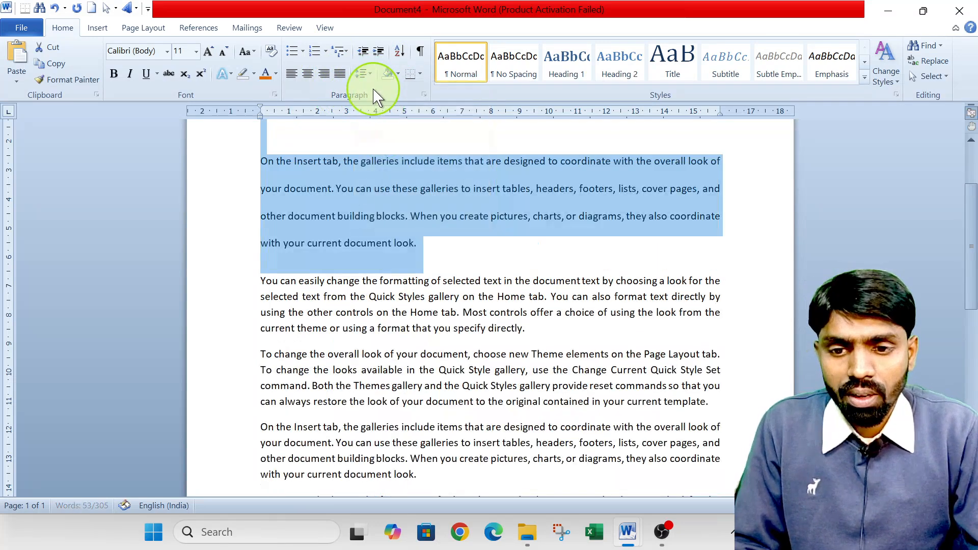
click(366, 74)
click(382, 90)
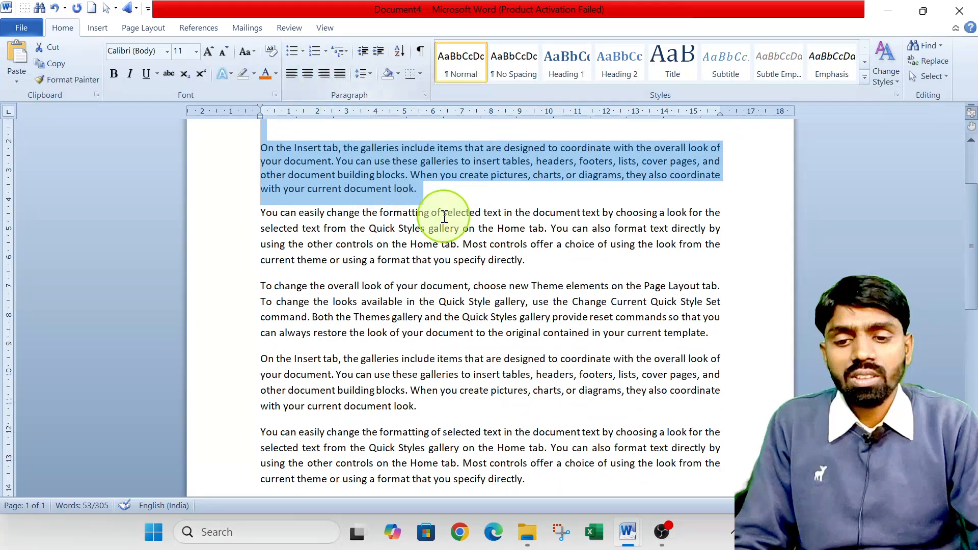
- Turn the first four body paragraphs into a bulleted list with arrow bullets, and change the bullets to the multicoloured cross symbol
scroll(438, 204, down, 1)
drag(419, 355, 220, 116)
drag(223, 240, 218, 272)
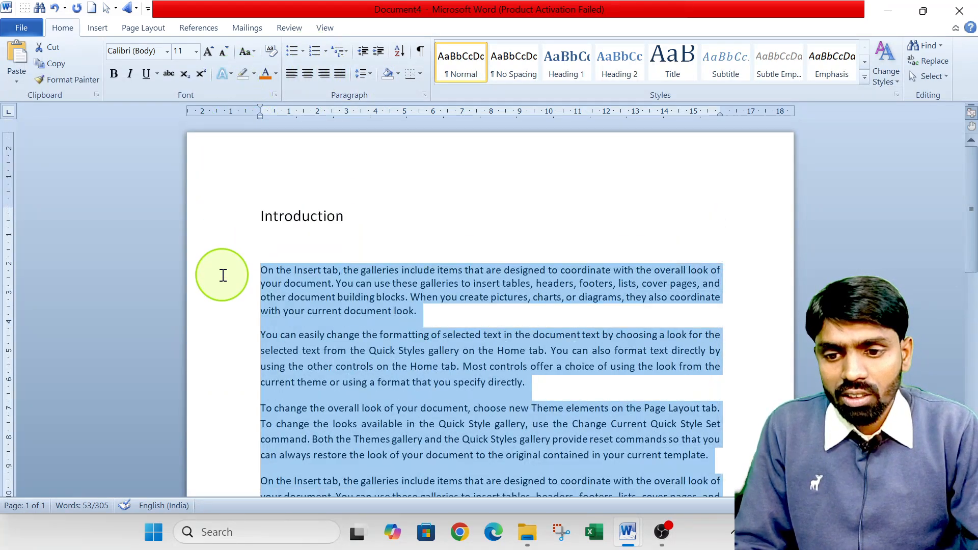
click(303, 51)
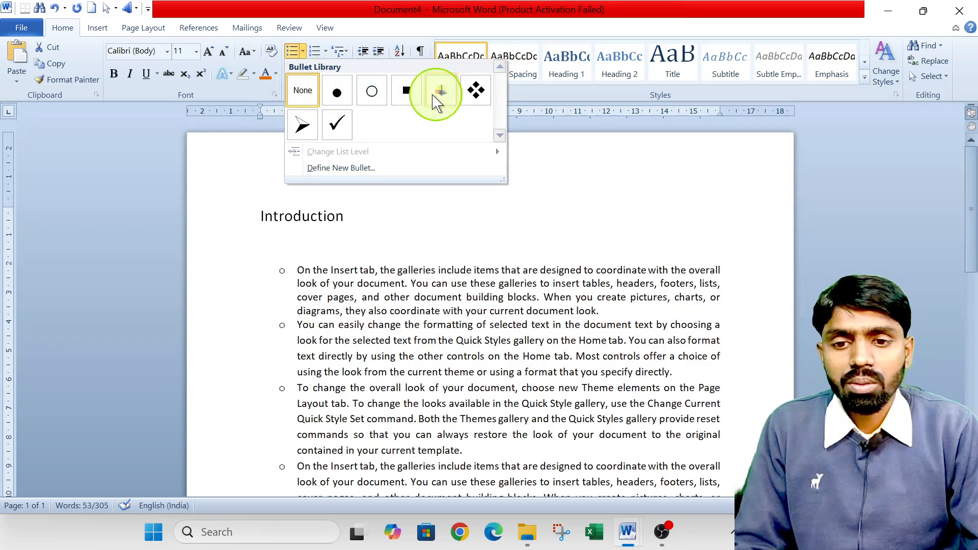
click(302, 125)
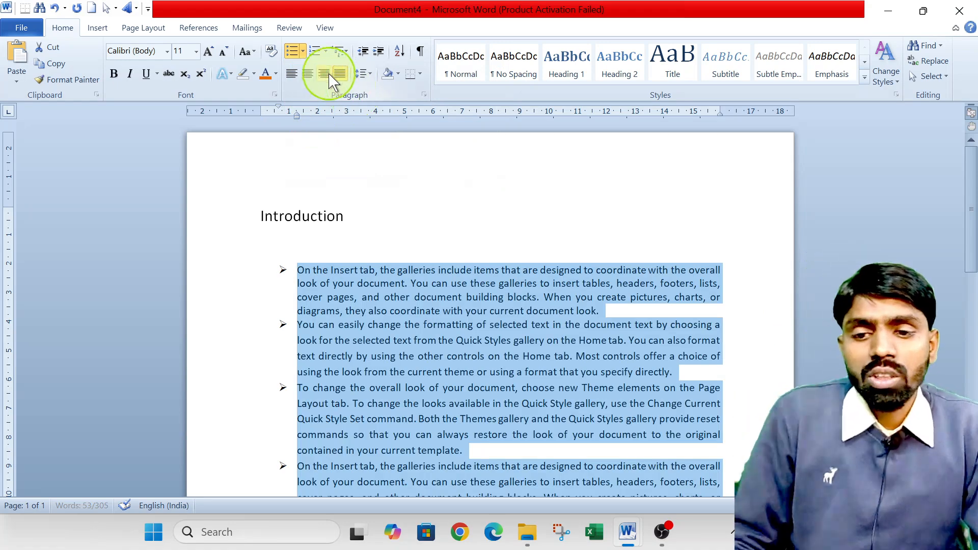
click(304, 53)
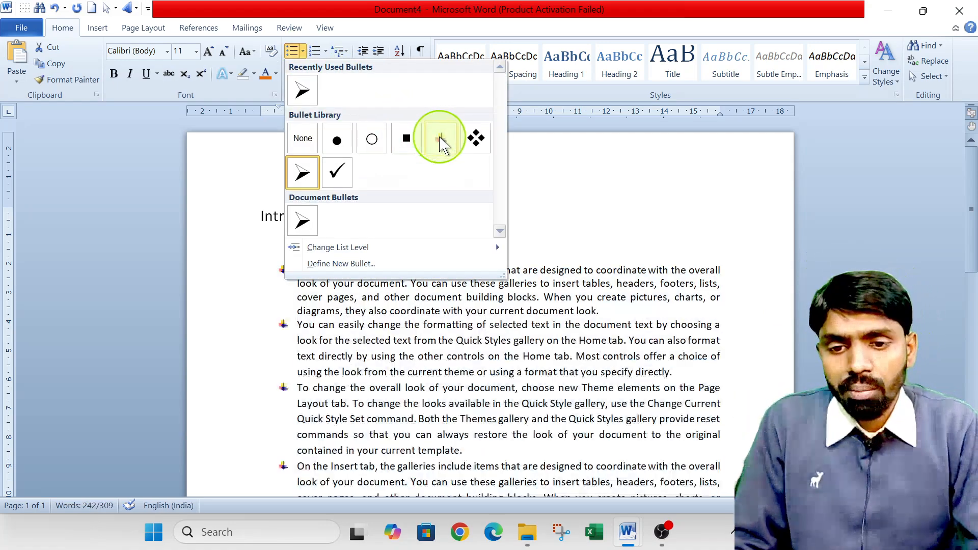
click(442, 139)
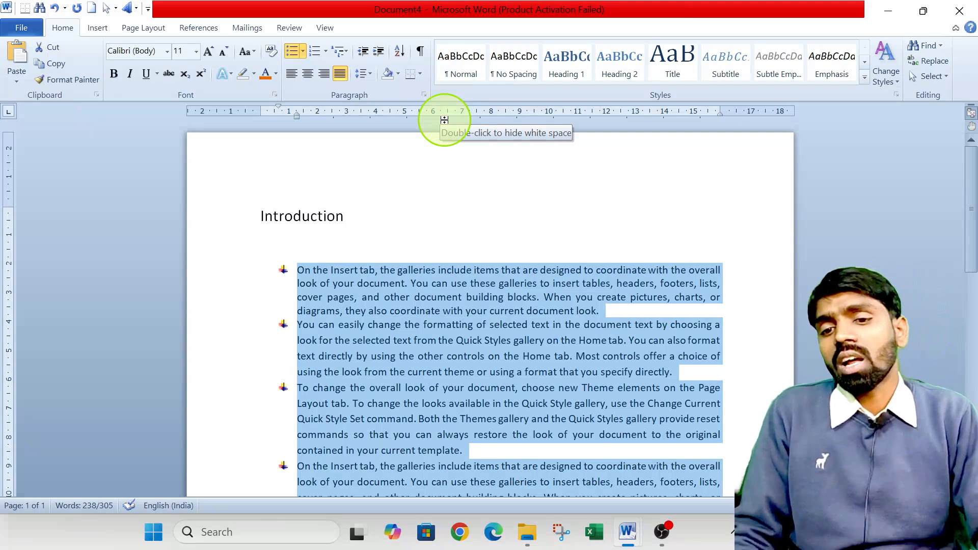
click(96, 29)
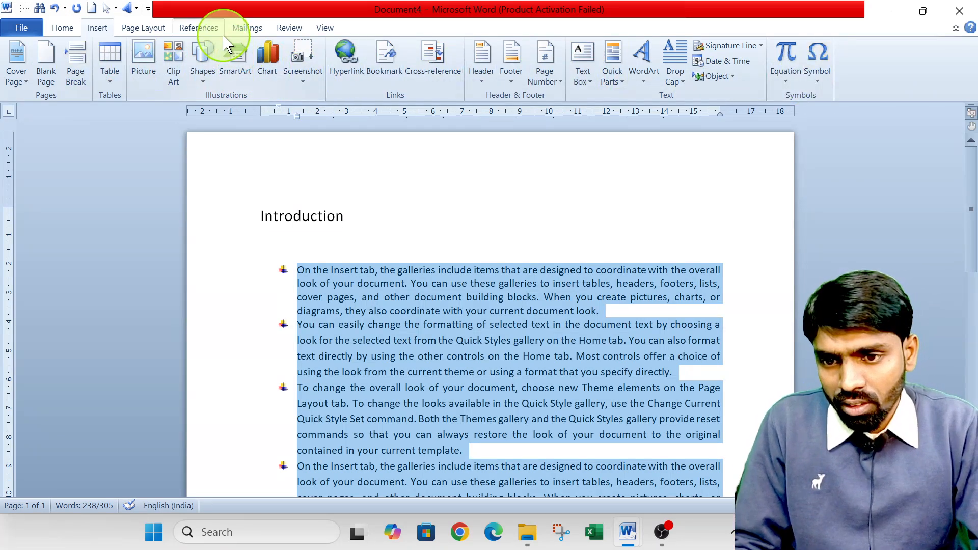
click(63, 27)
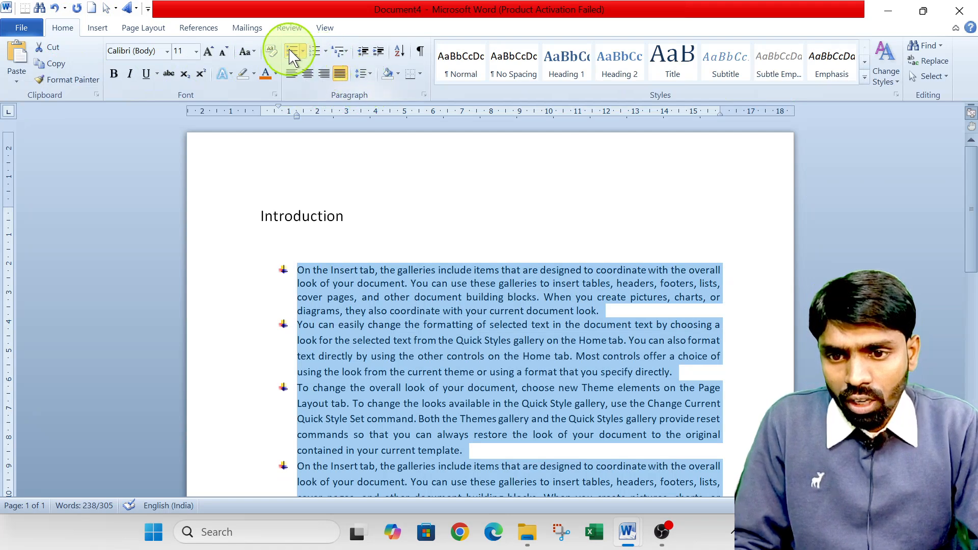
- Start defining a new symbol bullet for the four listed paragraphs and set the symbol font to Wingdings
click(303, 51)
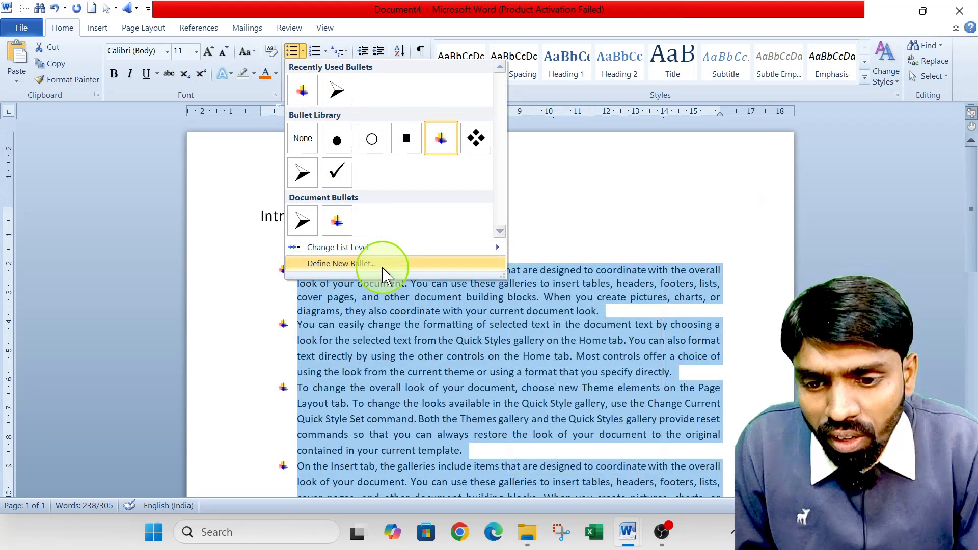
mouse_move(356, 253)
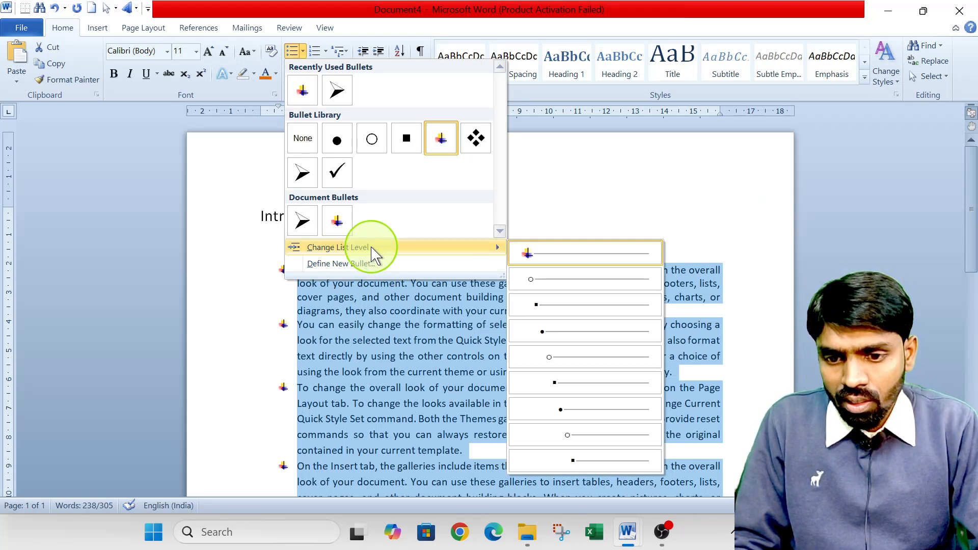
click(370, 263)
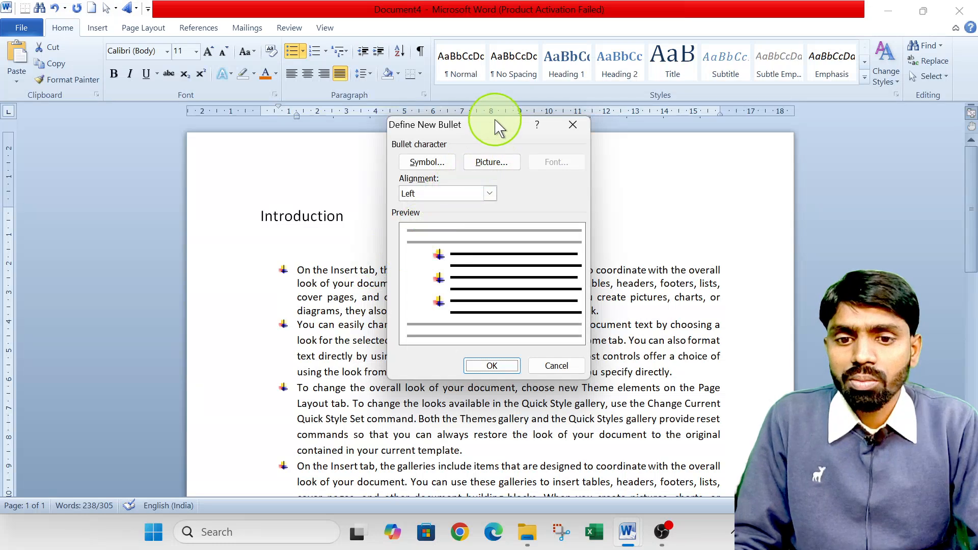
drag(499, 125, 521, 34)
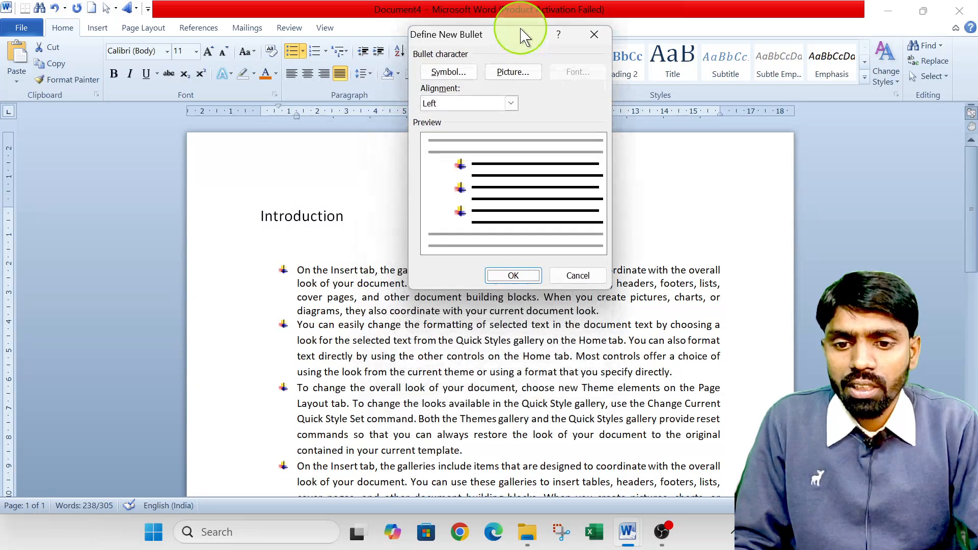
click(448, 71)
click(534, 101)
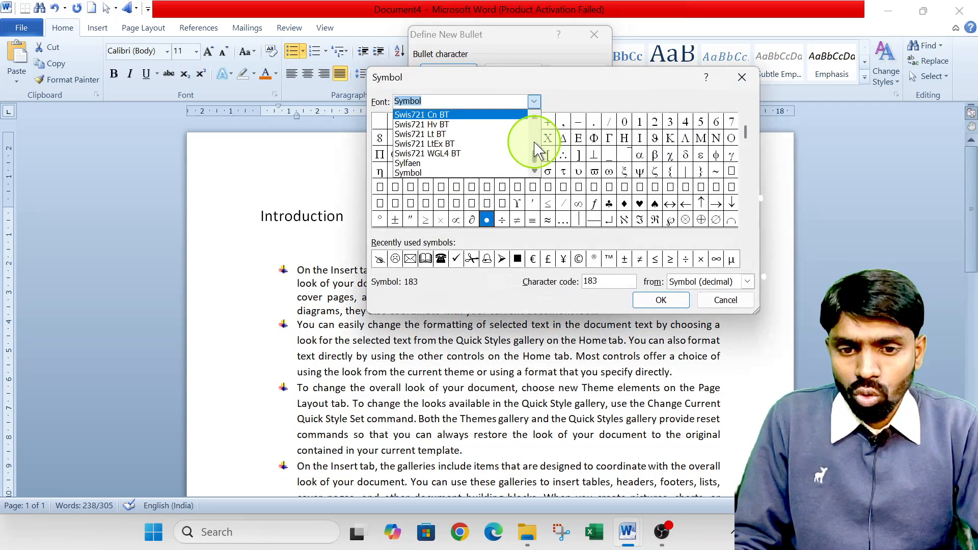
scroll(535, 163, up, 2)
scroll(539, 160, down, 10)
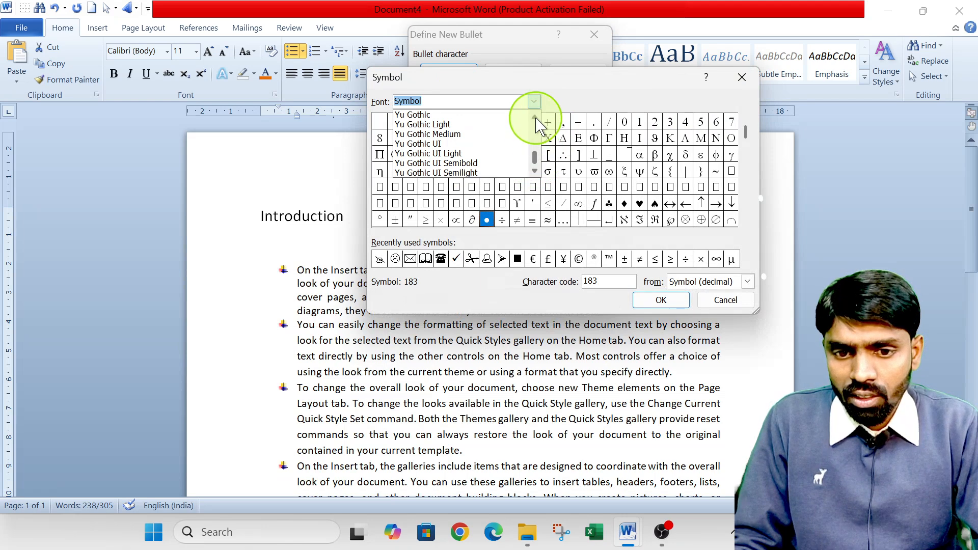
scroll(538, 123, up, 1)
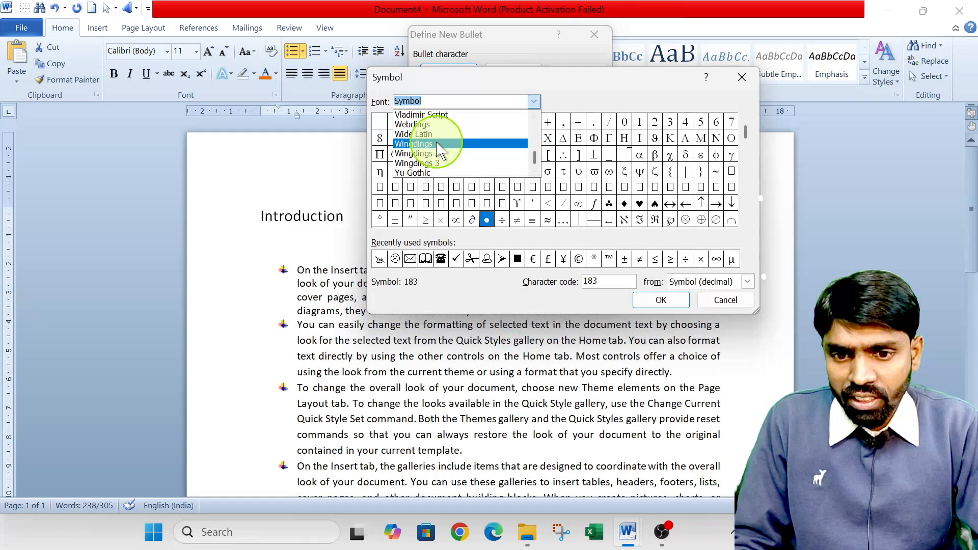
click(433, 144)
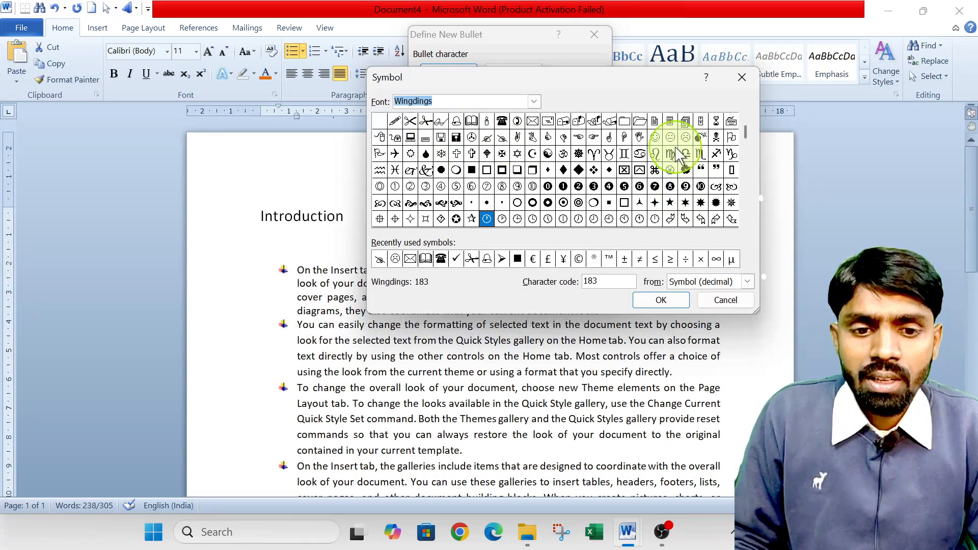
- Choose the smiley face, character code 74, as the new bullet, apply it to the list, and reapply it from the document's bullets
click(655, 138)
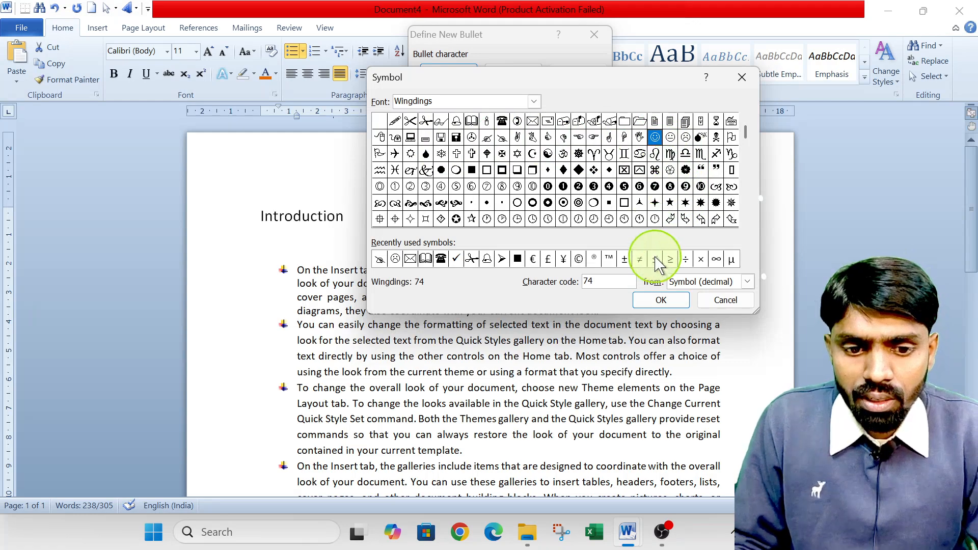
click(660, 300)
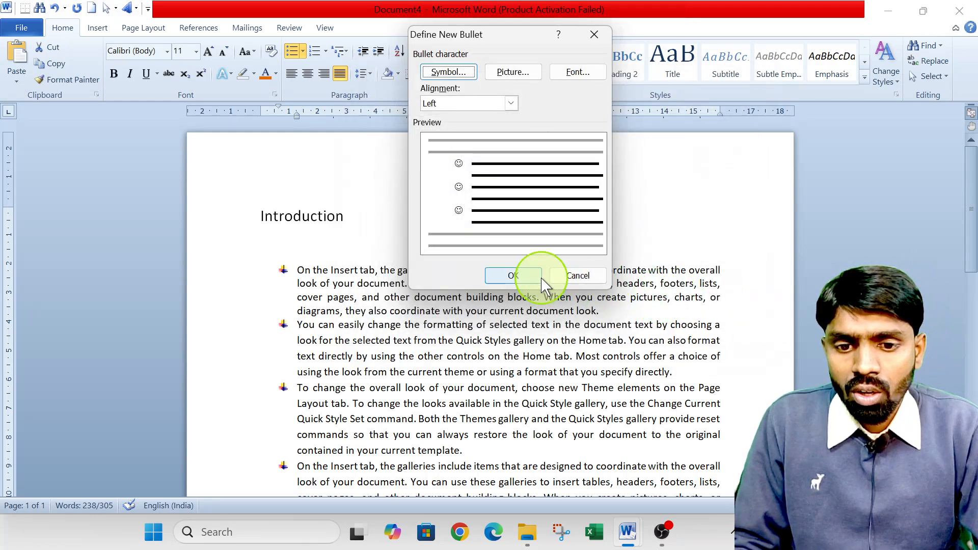
click(514, 275)
scroll(328, 240, down, 3)
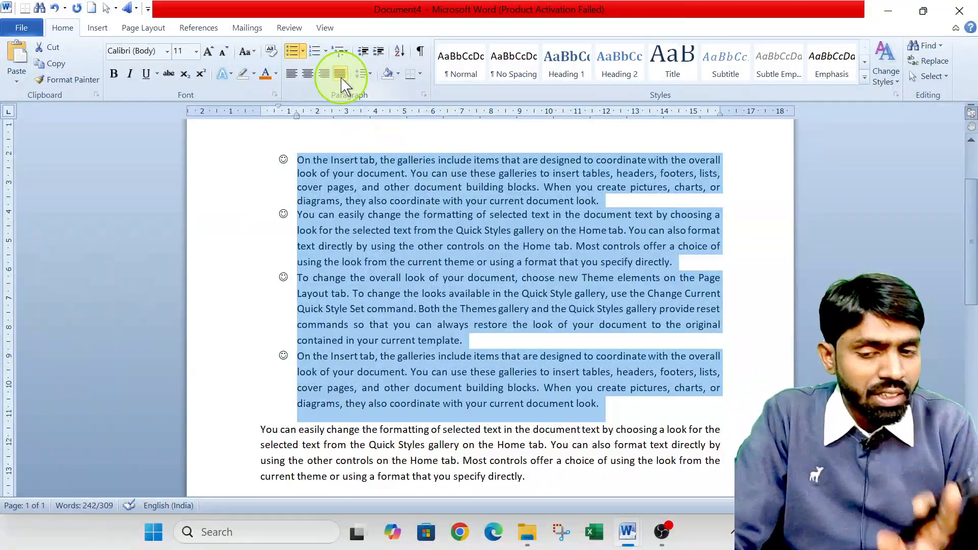
click(303, 51)
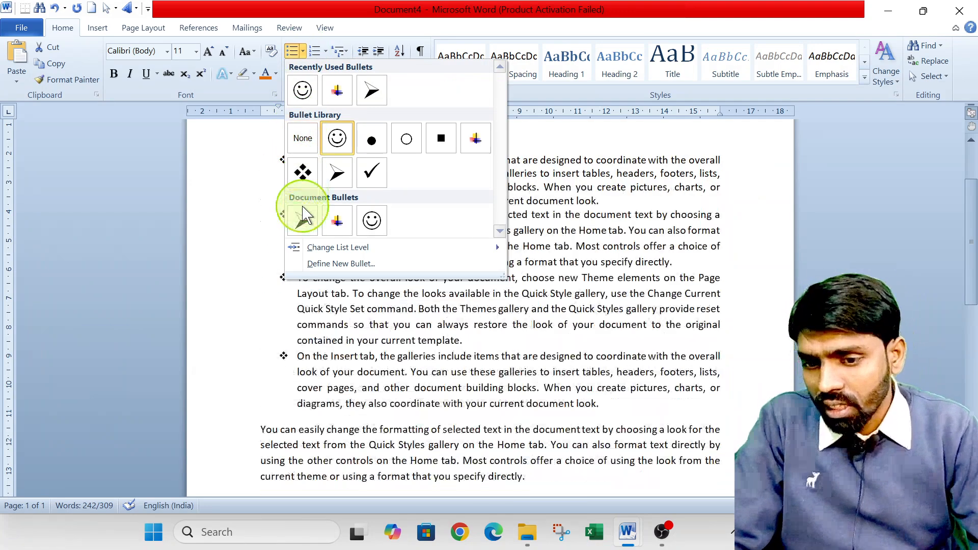
click(361, 219)
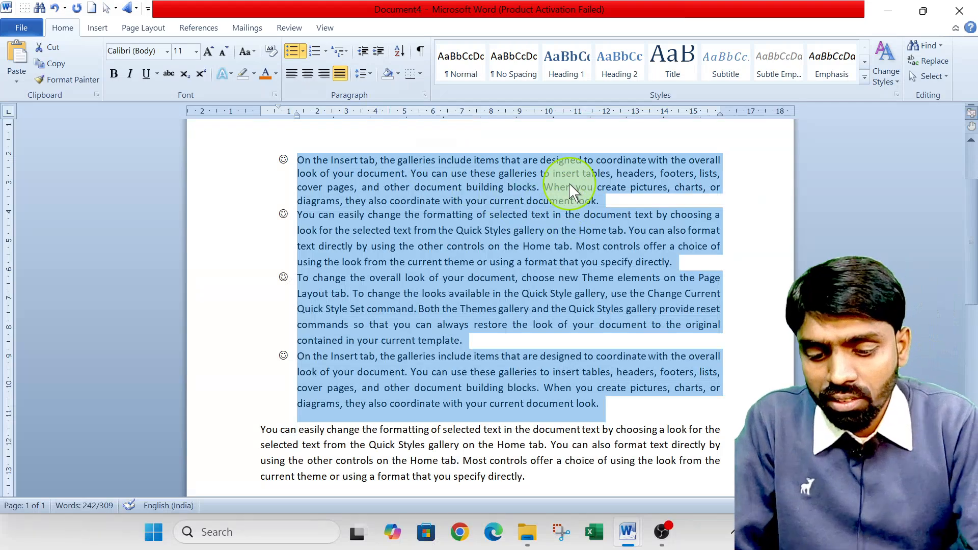
- Create a new blank document filled with sample text using =rand(100), and go to the end of the text
key(ctrl+n)
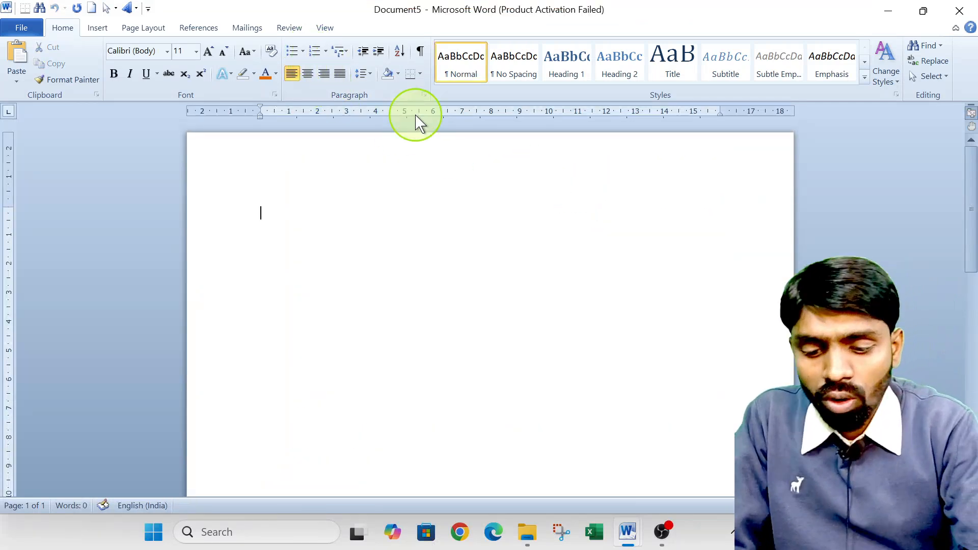
text(=ran)
text(d)
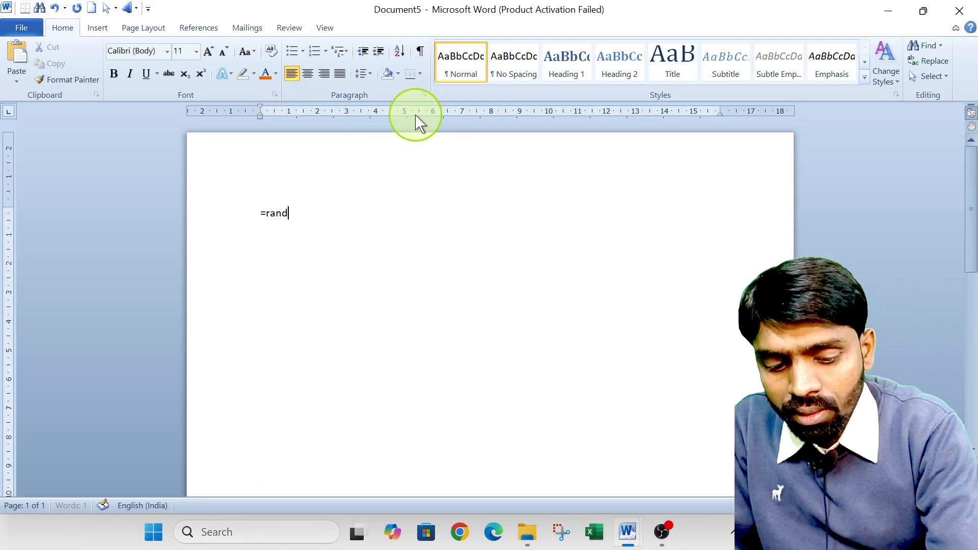
text((100))
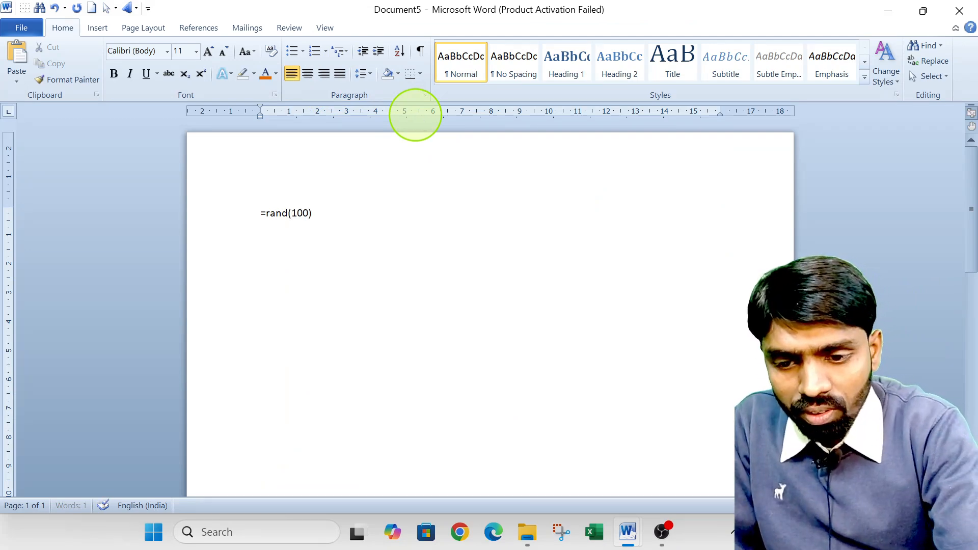
key(Return)
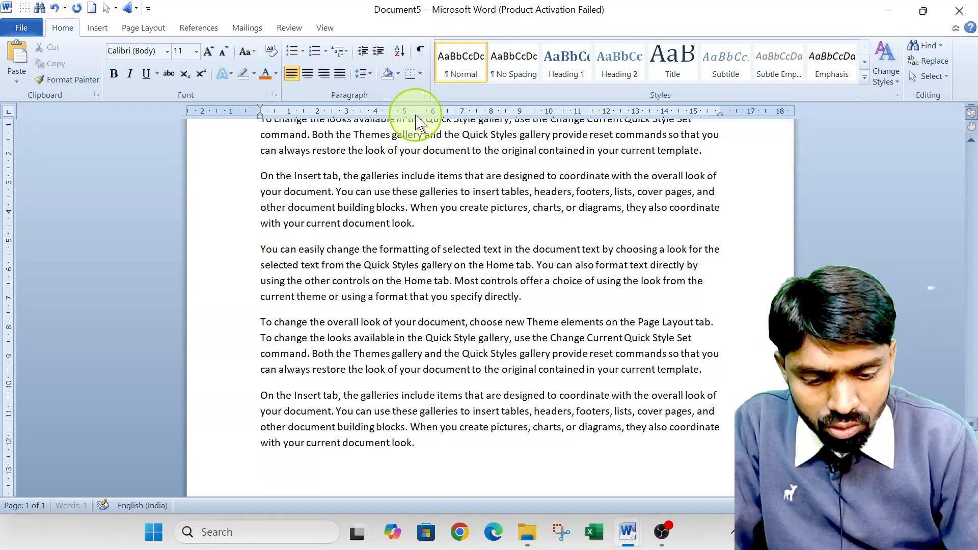
scroll(415, 122, up, 1)
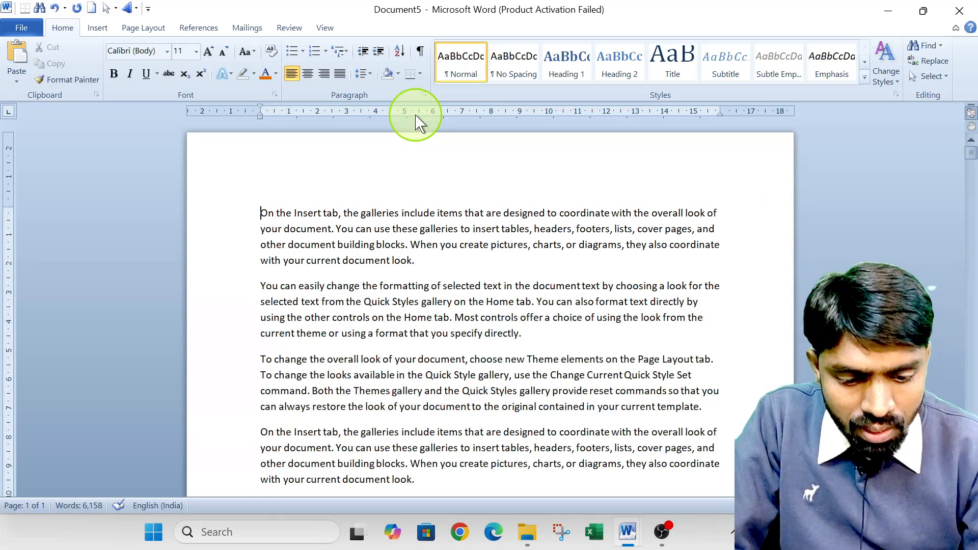
key(ctrl+End)
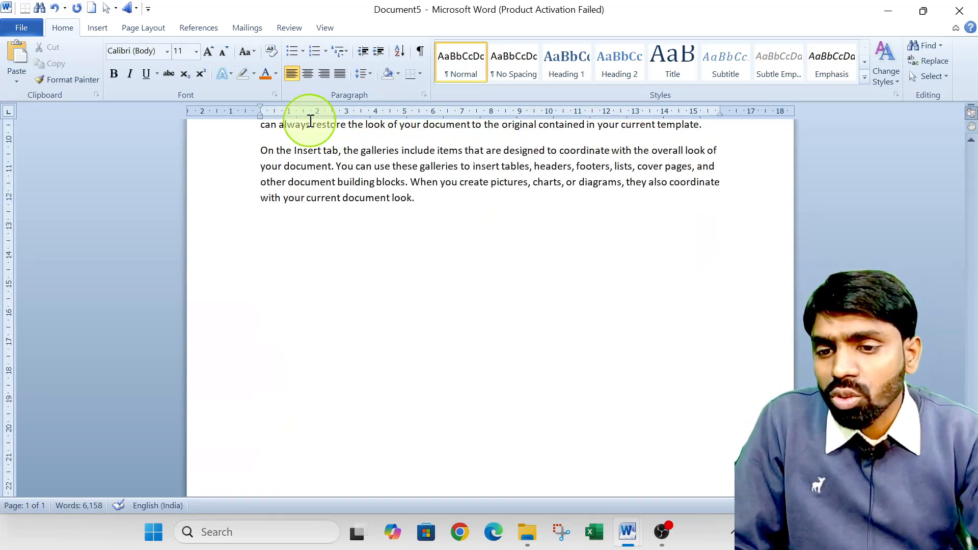
- Apply smiley-face bullets to the first two paragraphs at the start of the document
scroll(333, 236, up, 4)
scroll(333, 236, up, 3)
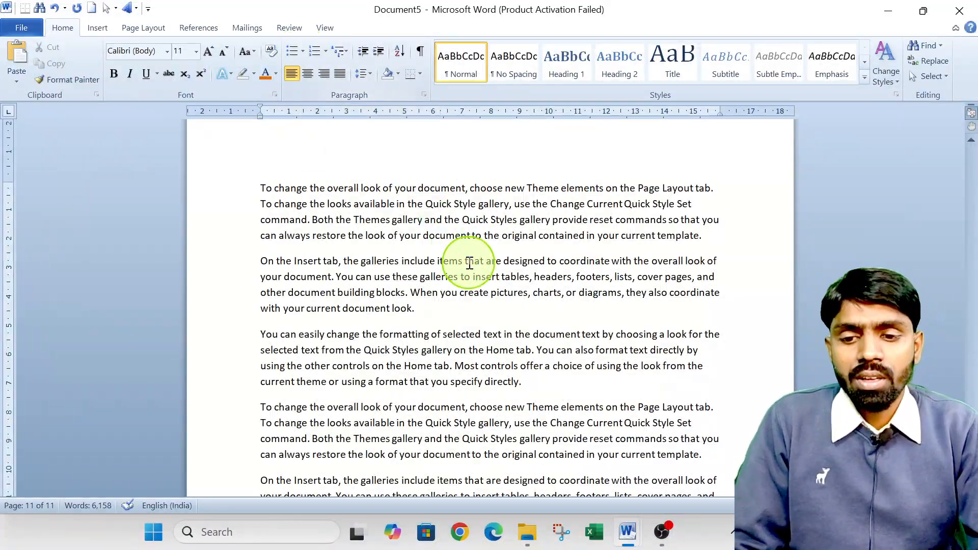
drag(434, 319, 251, 185)
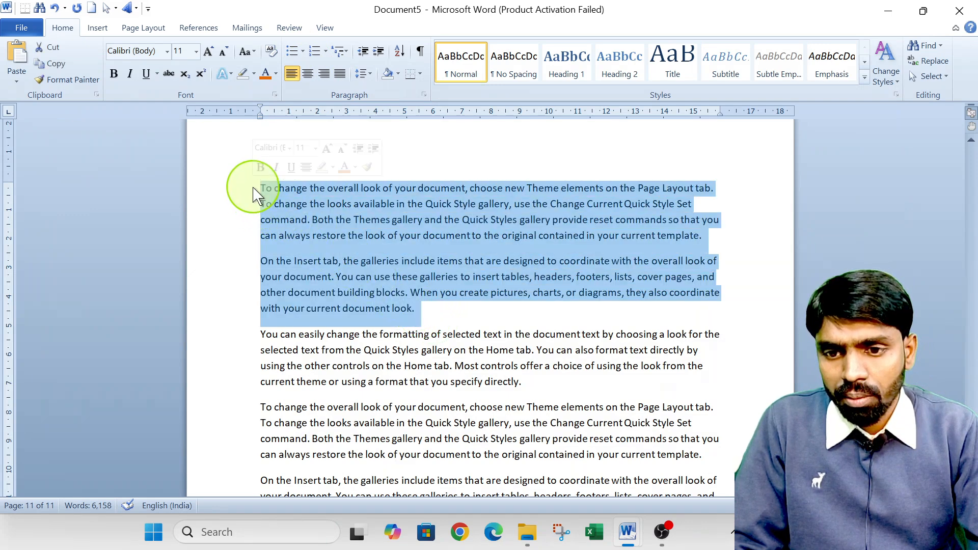
click(304, 51)
click(314, 98)
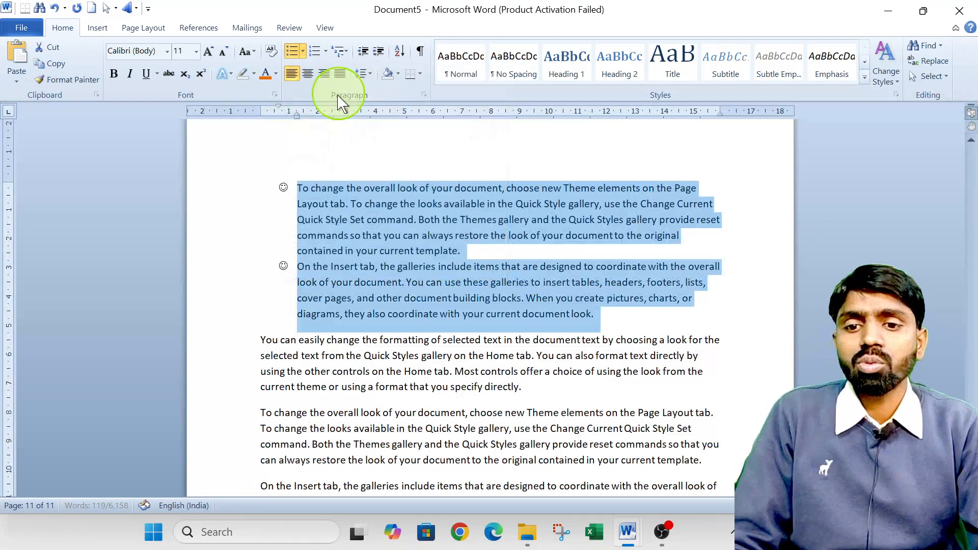
- Change the two selected paragraphs to uppercase Roman numbering (I., II., III.) and look through the multilevel list styles
click(326, 51)
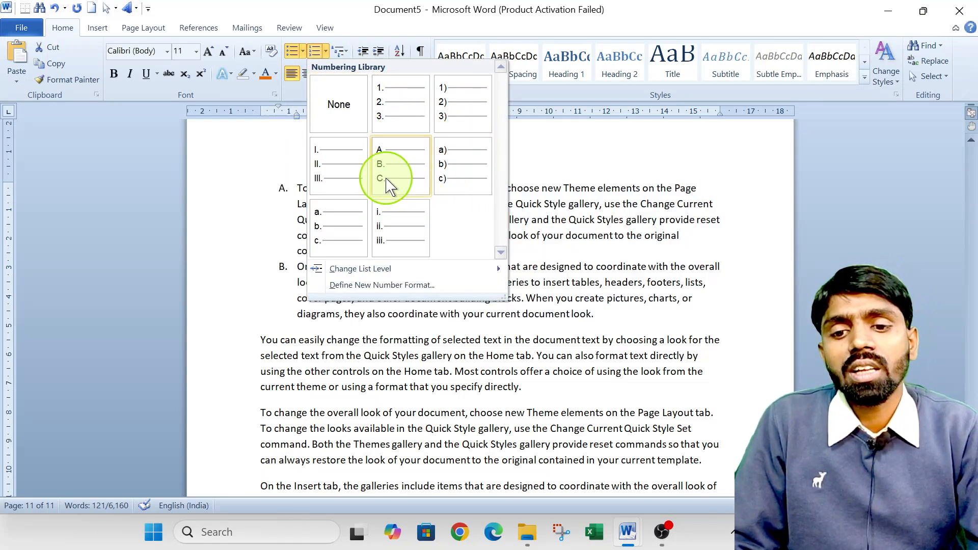
click(357, 178)
click(340, 51)
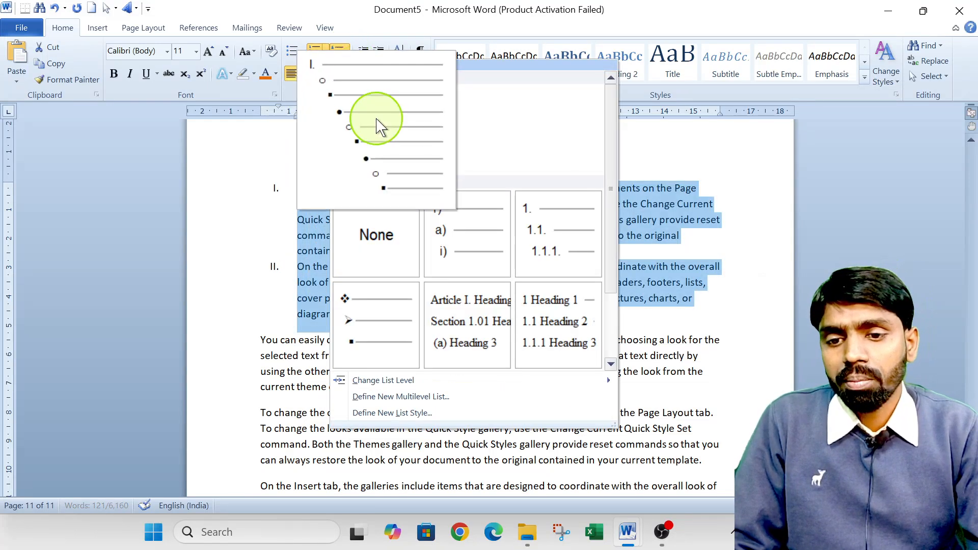
click(407, 147)
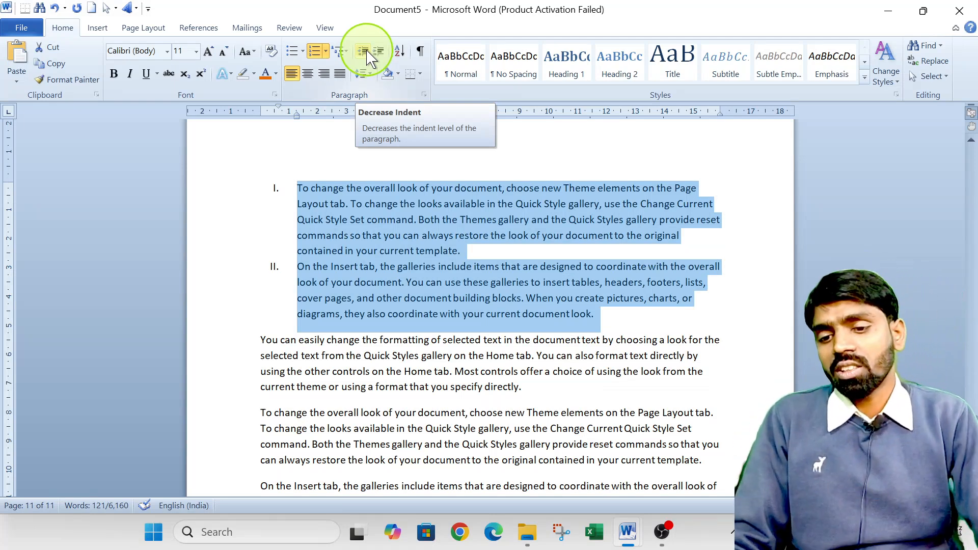
- Create a new blank document and enter the heading "Name of computer student's"
key(ctrl+n)
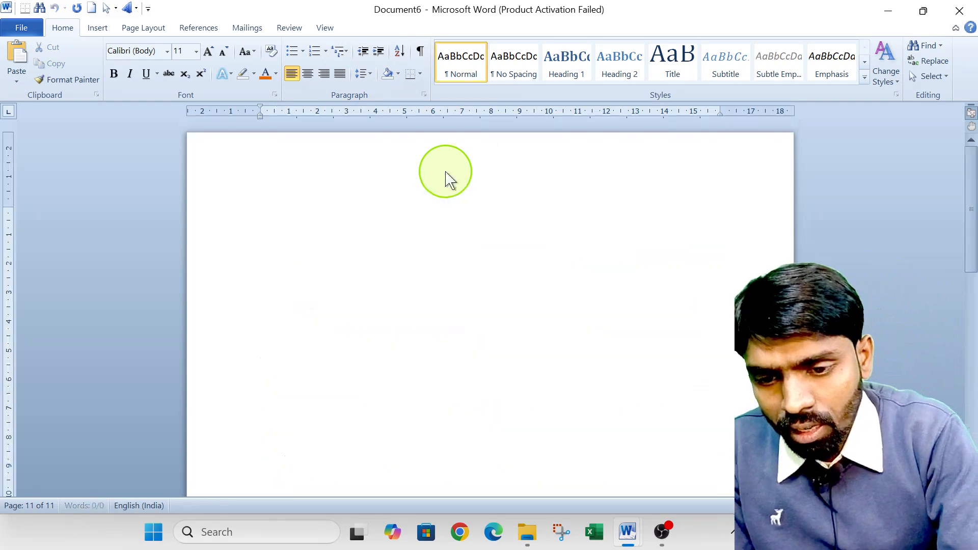
text(amm)
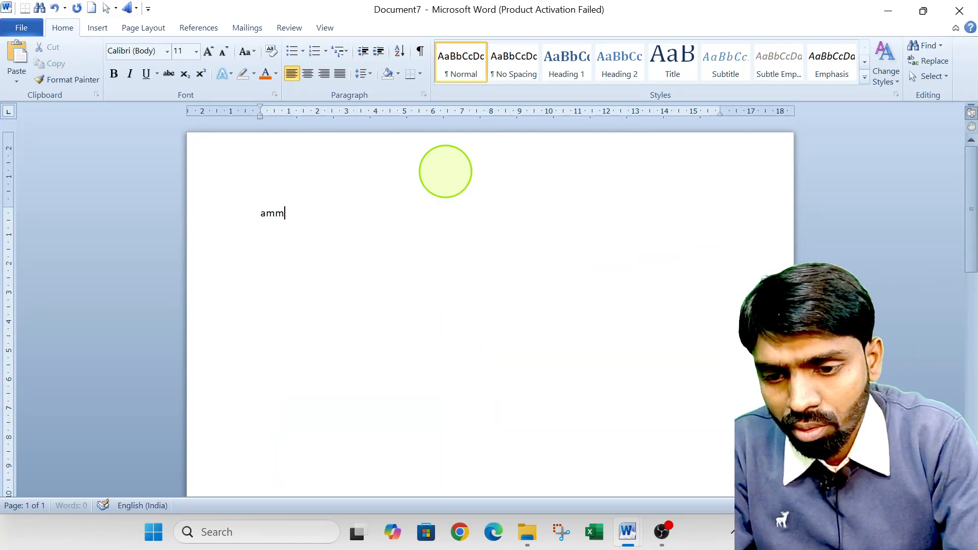
text(a)
key(BackSpace)
key(BackSpace)
key(BackSpace)
key(BackSpace)
key(BackSpace)
text(Na)
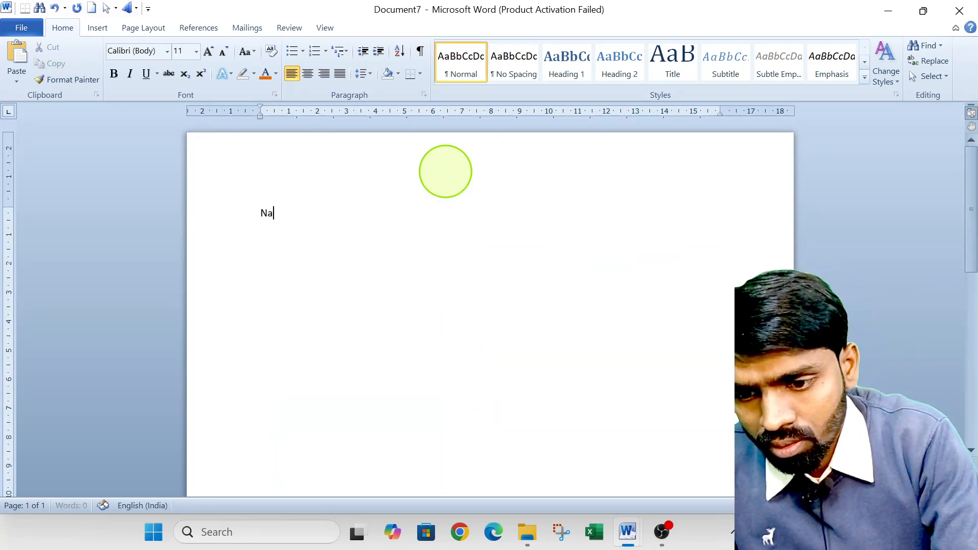
text(me )
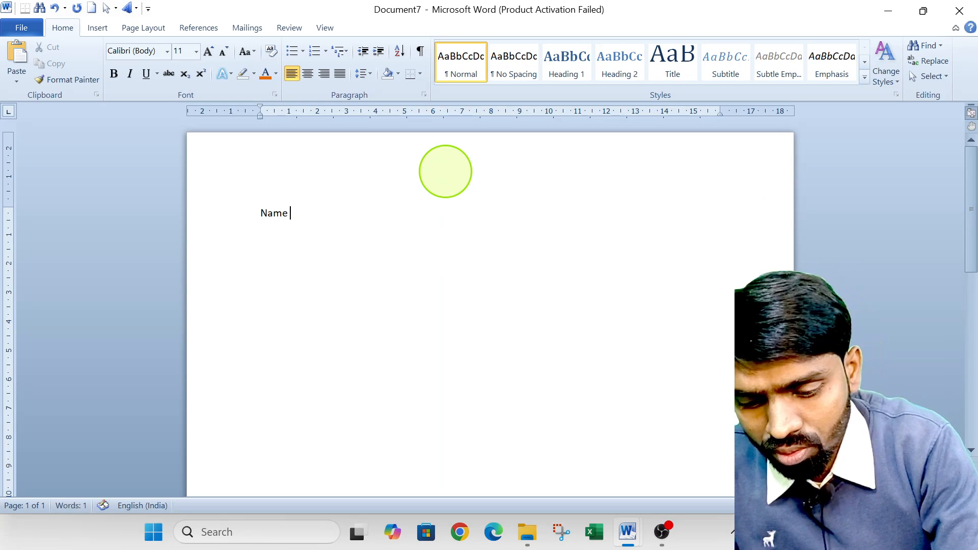
text(of com)
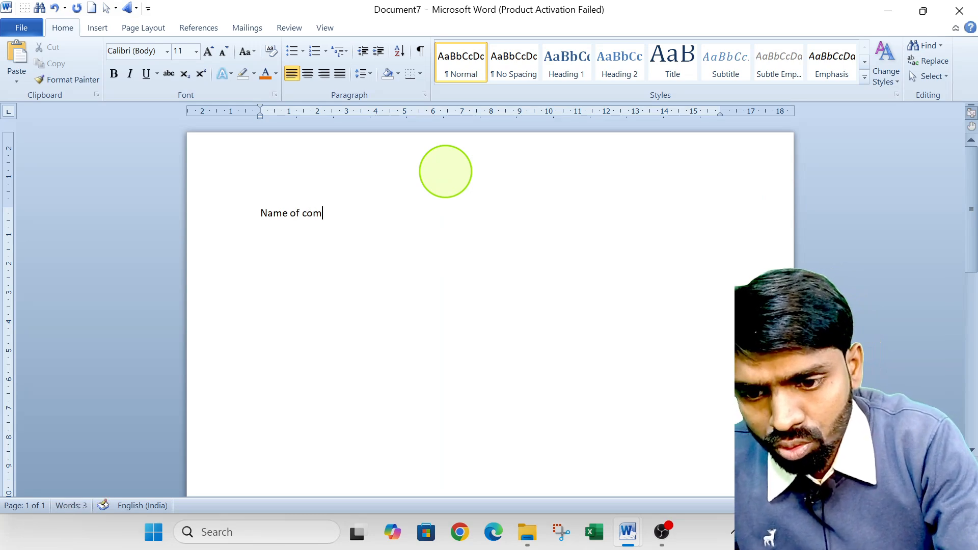
text(puter)
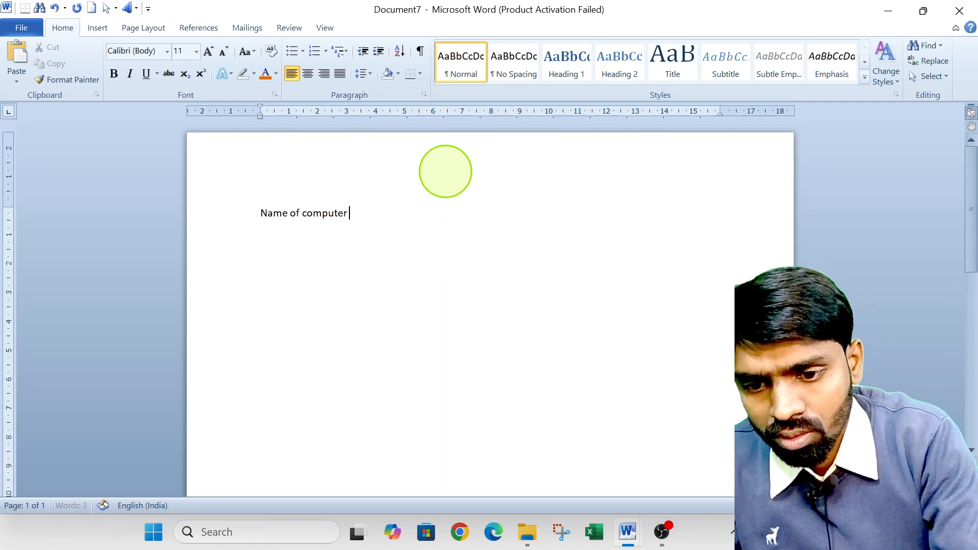
text( studen't)
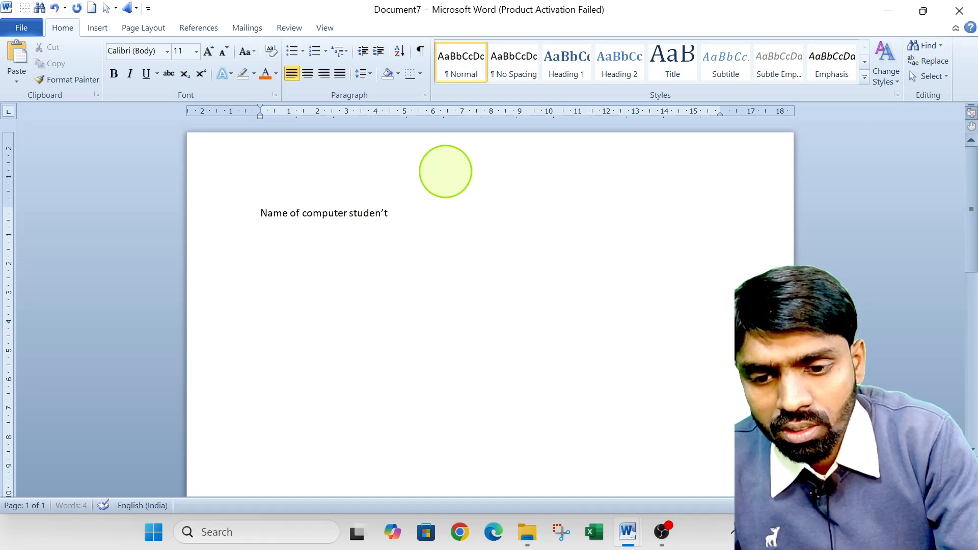
key(BackSpace)
key(BackSpace)
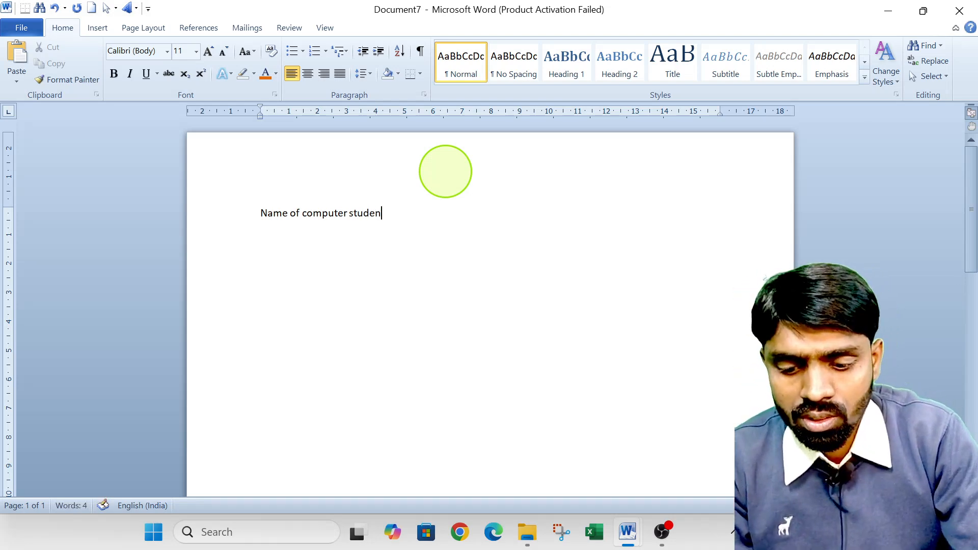
text(t')
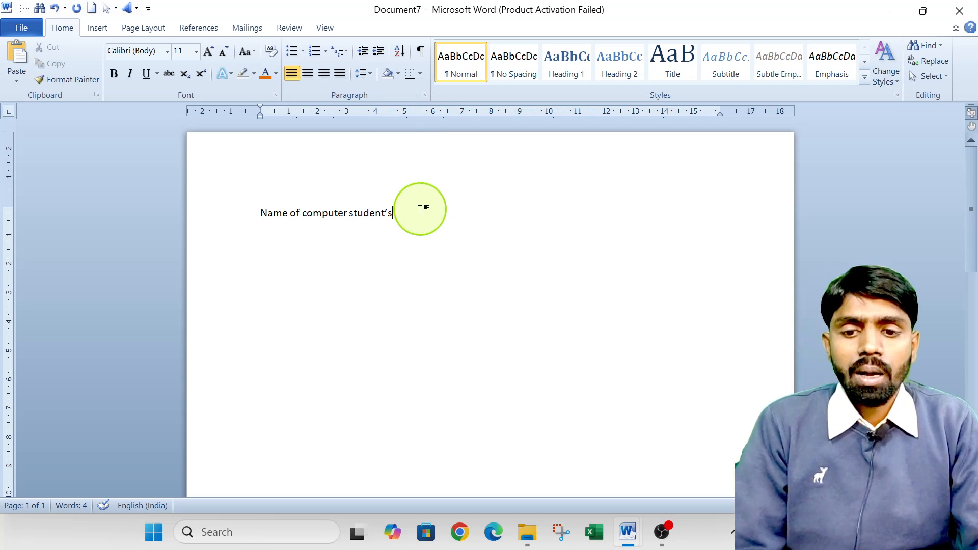
- Enlarge the heading text to 18 pt
drag(421, 208, 266, 211)
click(209, 51)
click(208, 51)
click(208, 51)
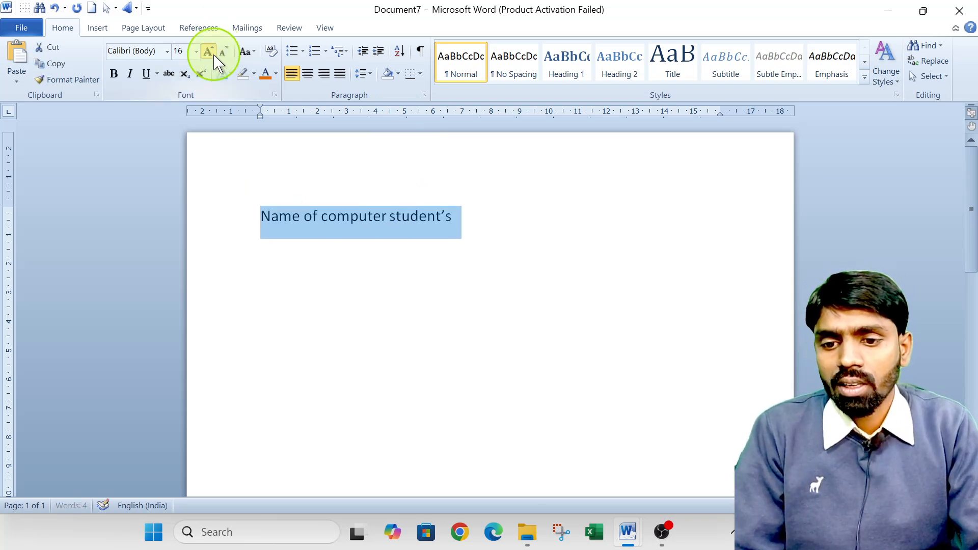
click(208, 51)
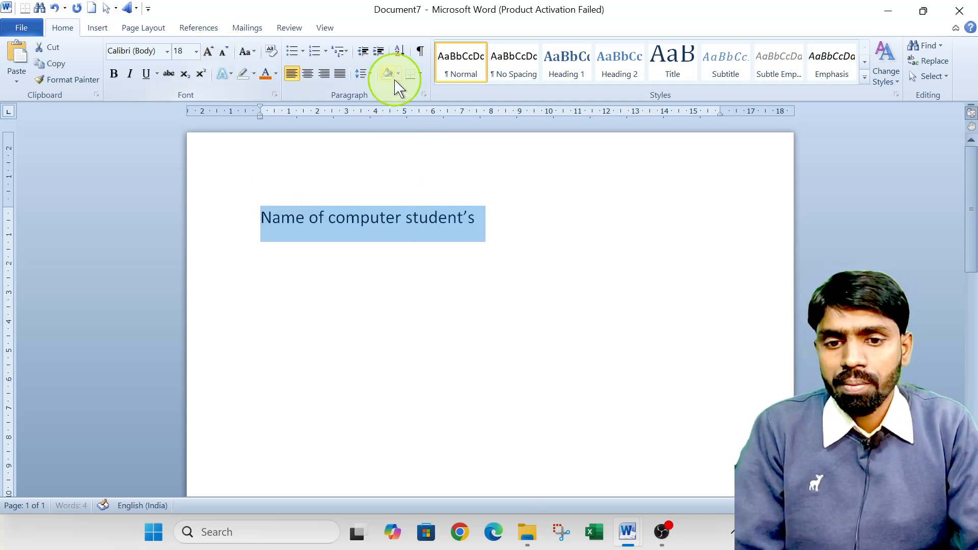
- Give the heading a four-diamond bullet and start a new list line below it
click(302, 51)
click(303, 172)
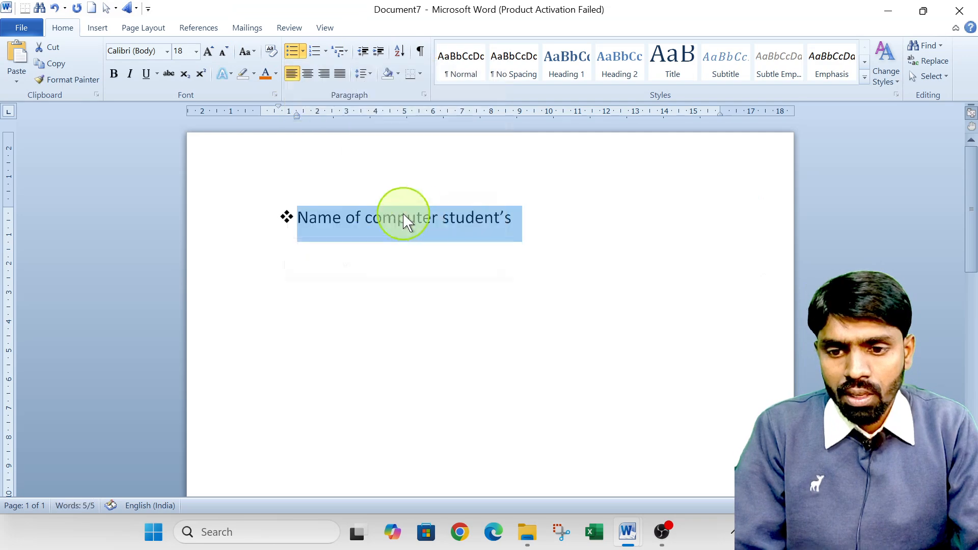
click(604, 221)
key(Return)
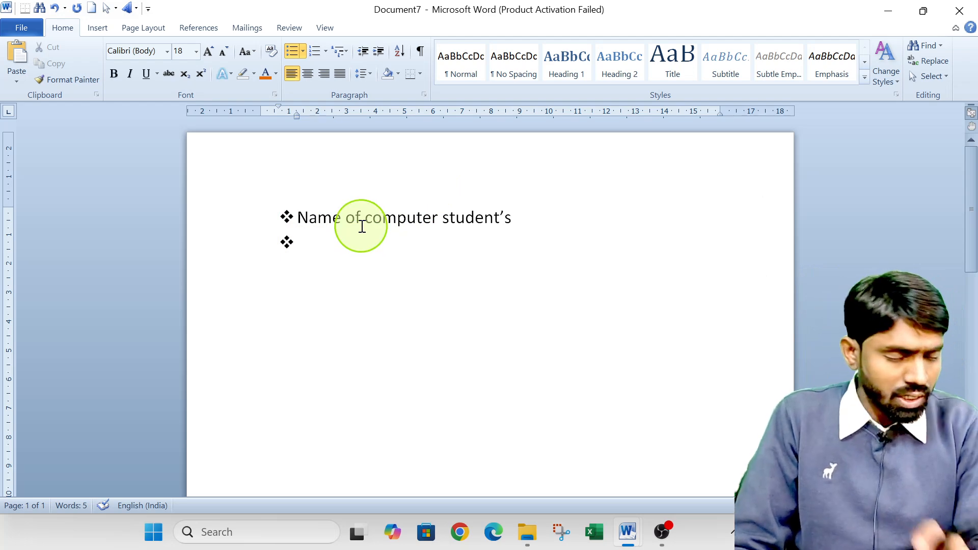
- Indent the empty list line one level and switch it to uppercase Roman numbering (I., II., III.)
click(376, 55)
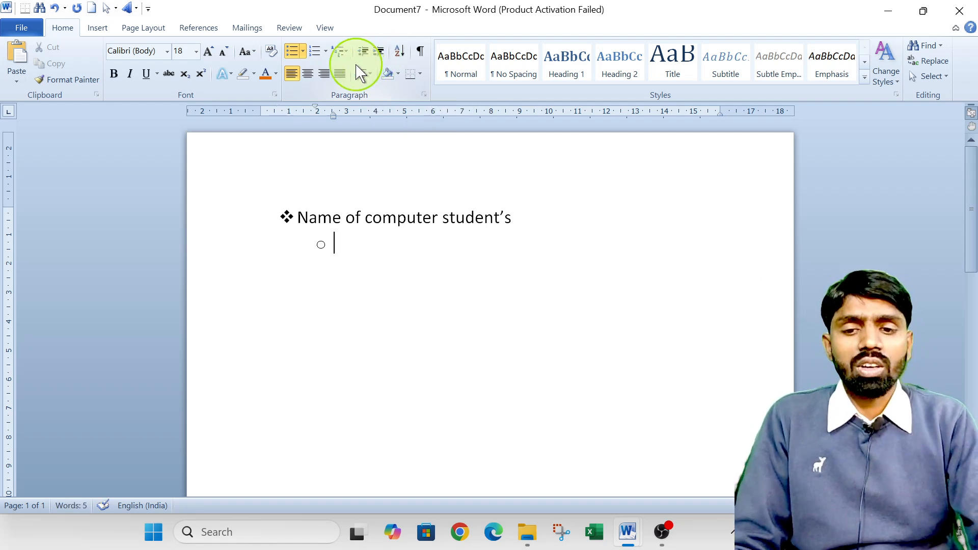
click(326, 51)
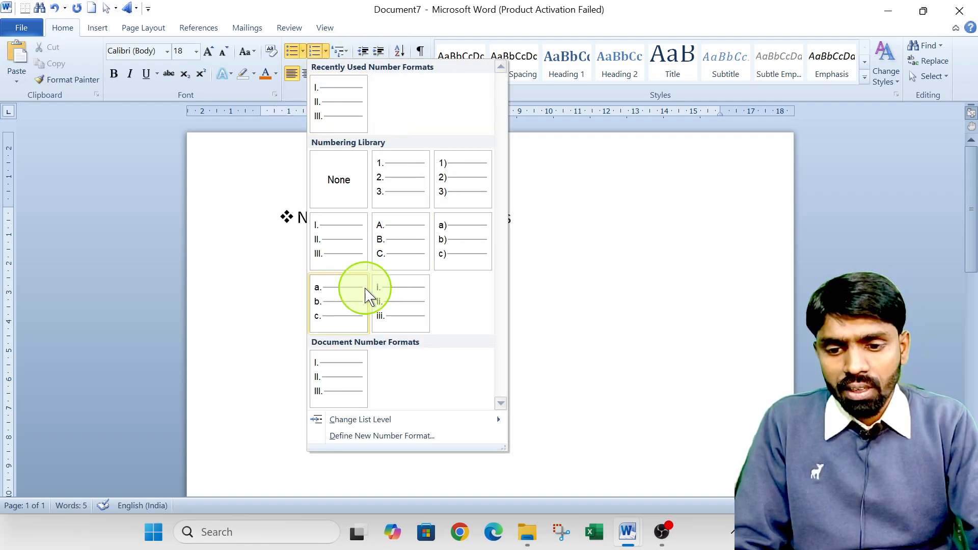
click(349, 254)
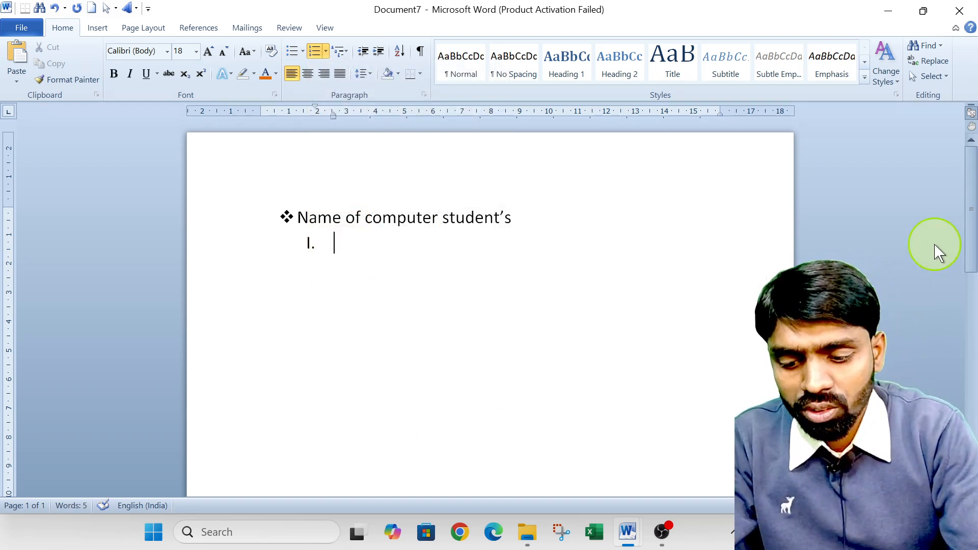
- Enter six student first names as separate numbered sub-items under the heading
text(sonu)
key(Return)
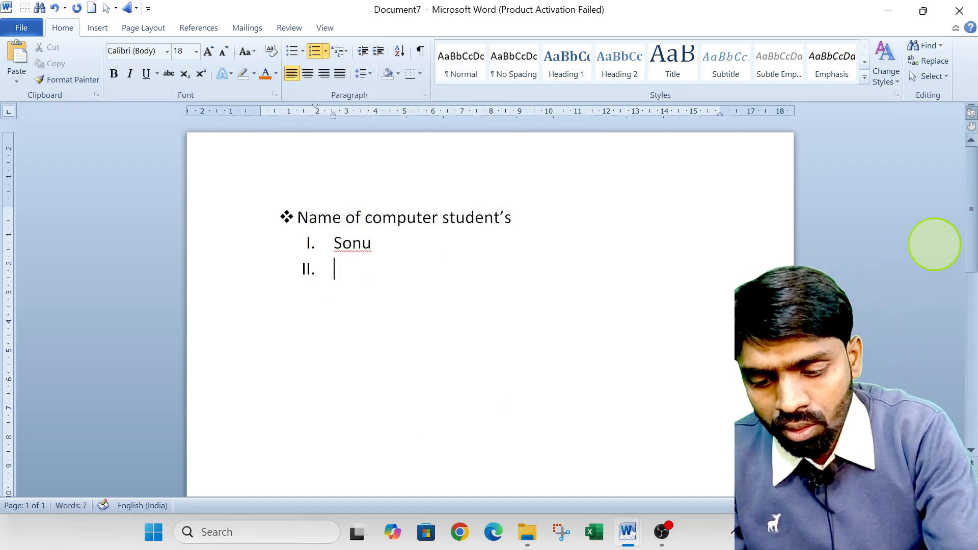
text(rohan)
key(Return)
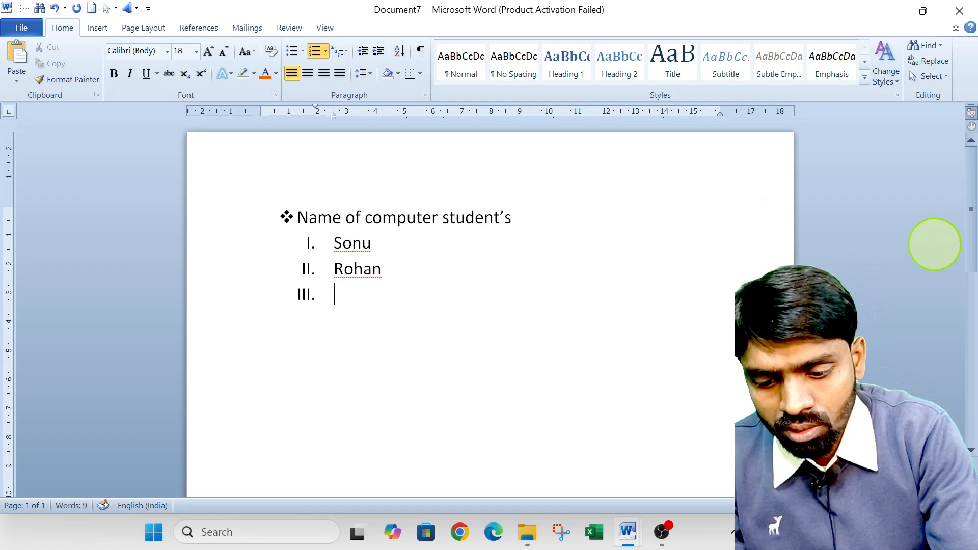
text(raja)
key(Return)
text(akir)
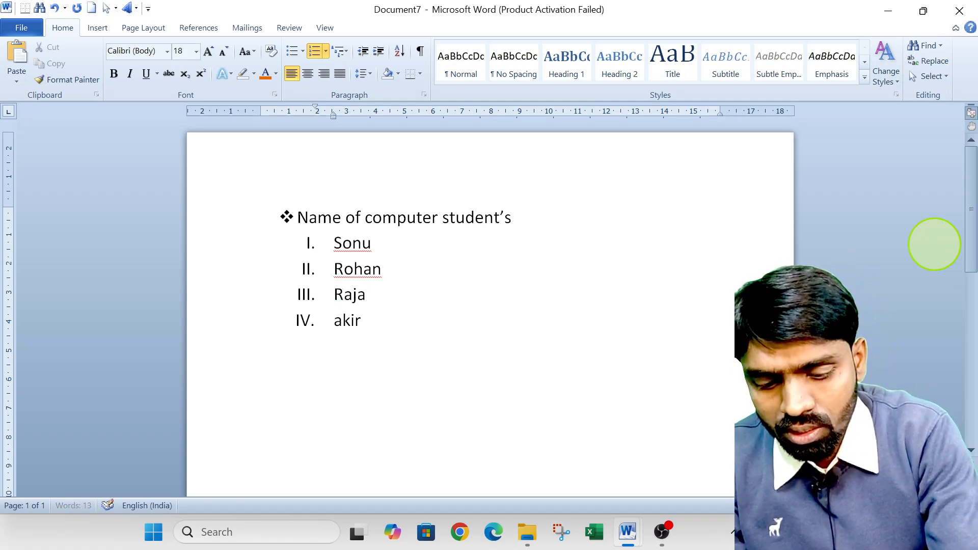
key(Return)
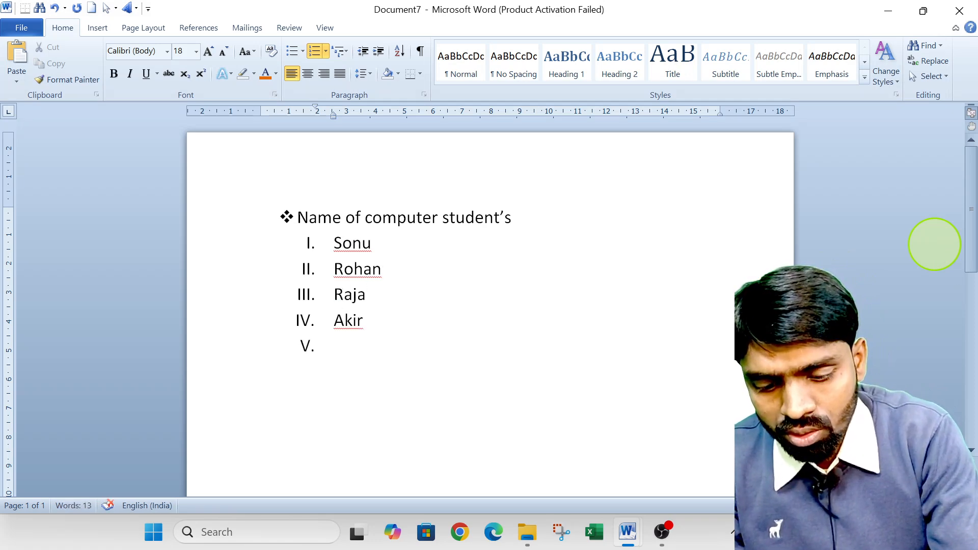
text(sohel4)
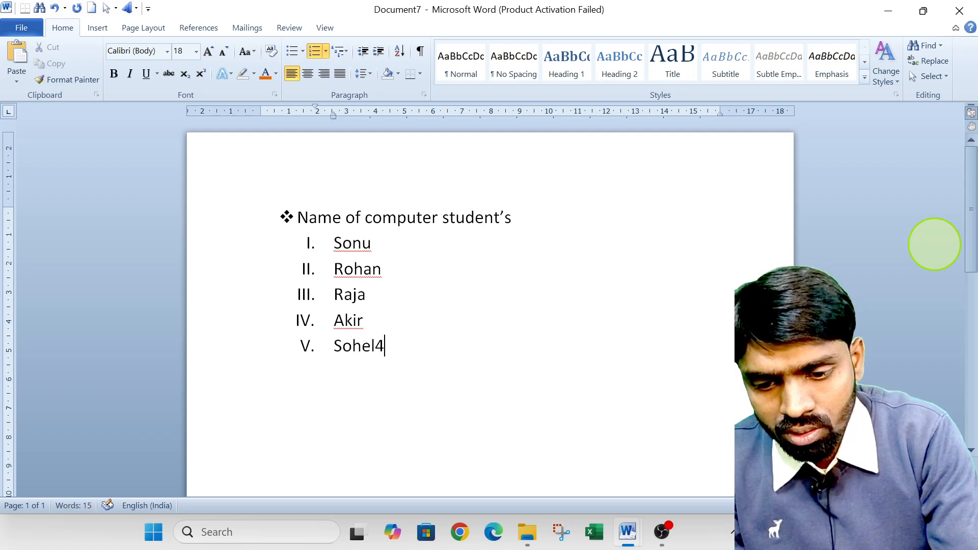
key(BackSpace)
key(Return)
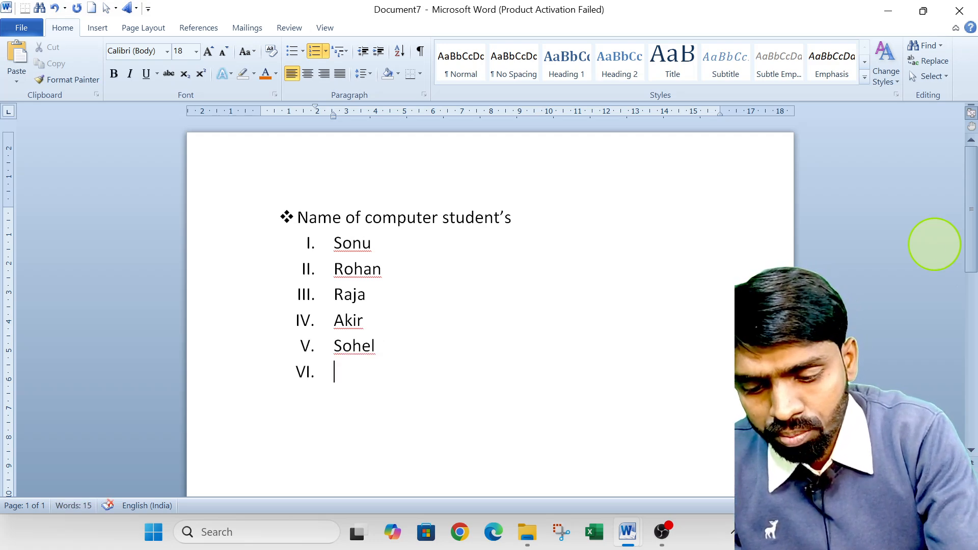
text(pradeep)
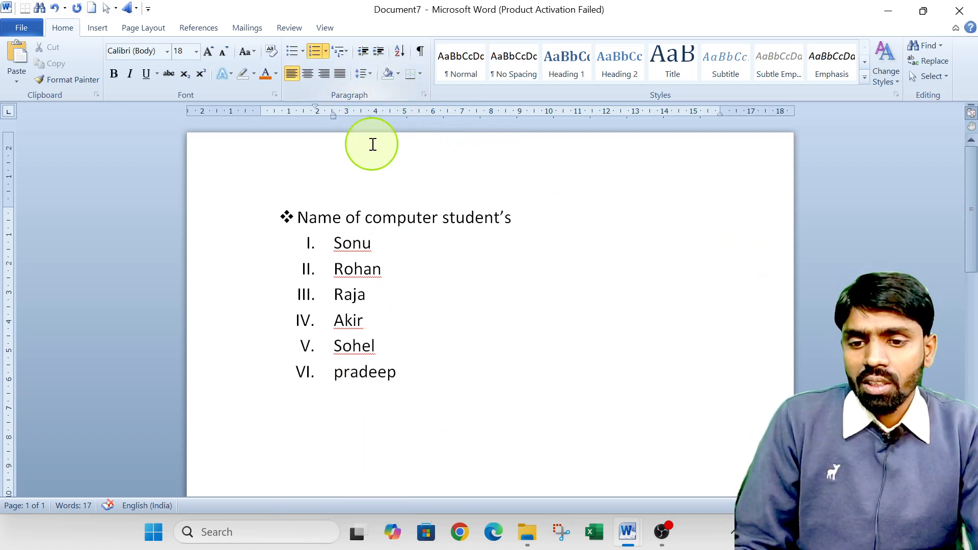
- Change the numbering of the six student names to the a), b), c) format
drag(406, 357, 332, 247)
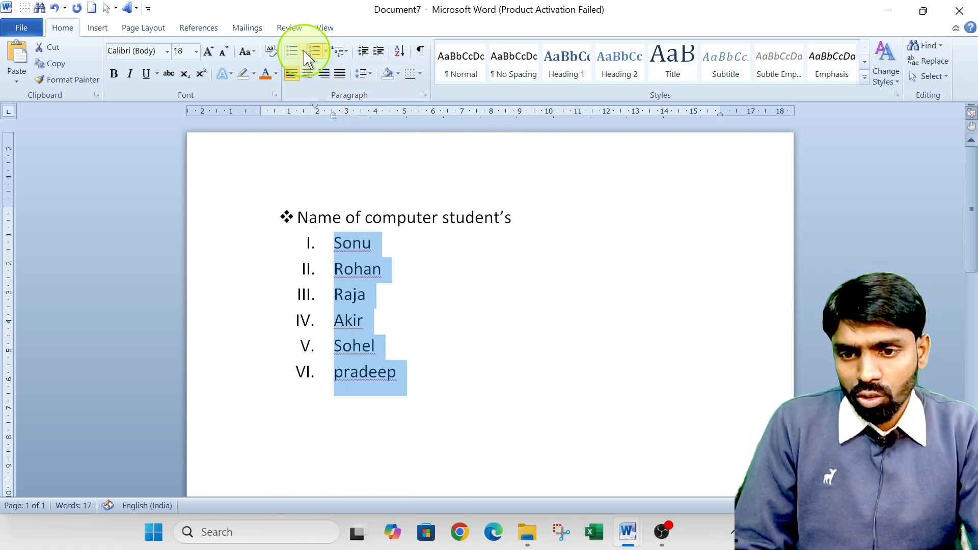
click(325, 51)
click(447, 240)
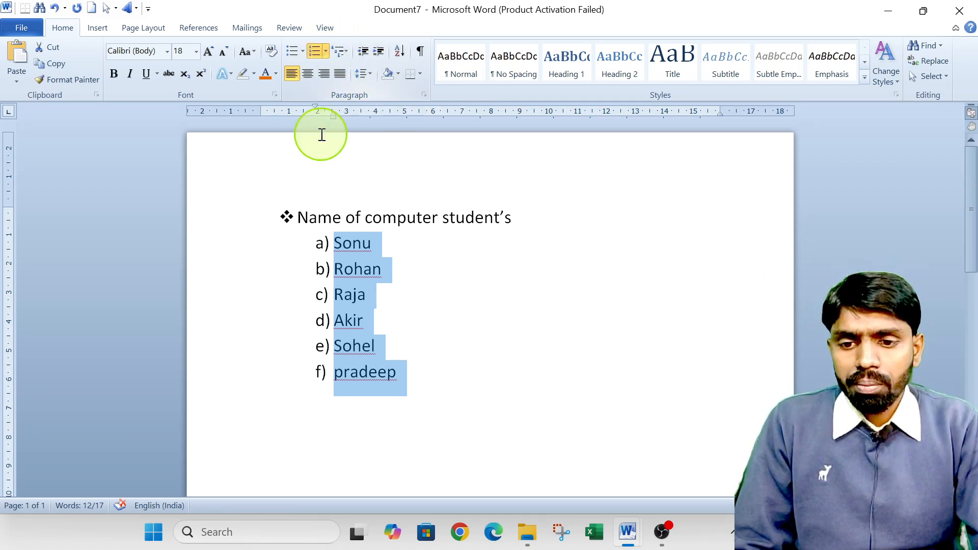
- Apply the 1), a), i) multilevel list format to the heading and the six student names
click(319, 196)
click(286, 217)
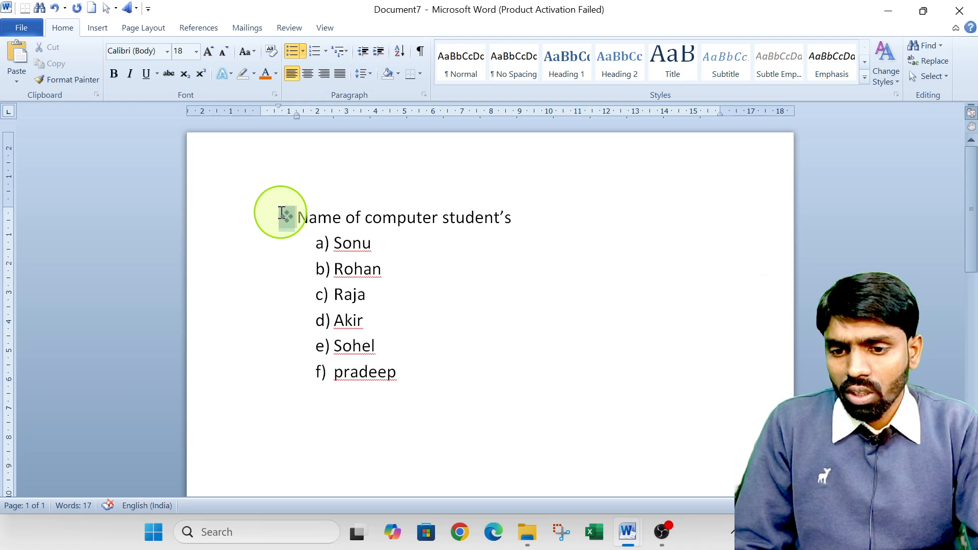
scroll(387, 168, down, 1)
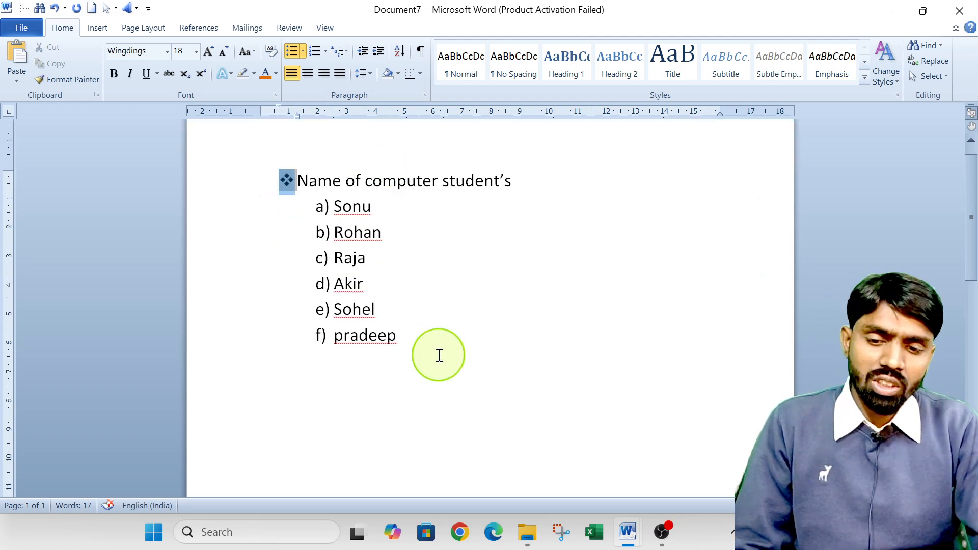
drag(439, 354, 301, 181)
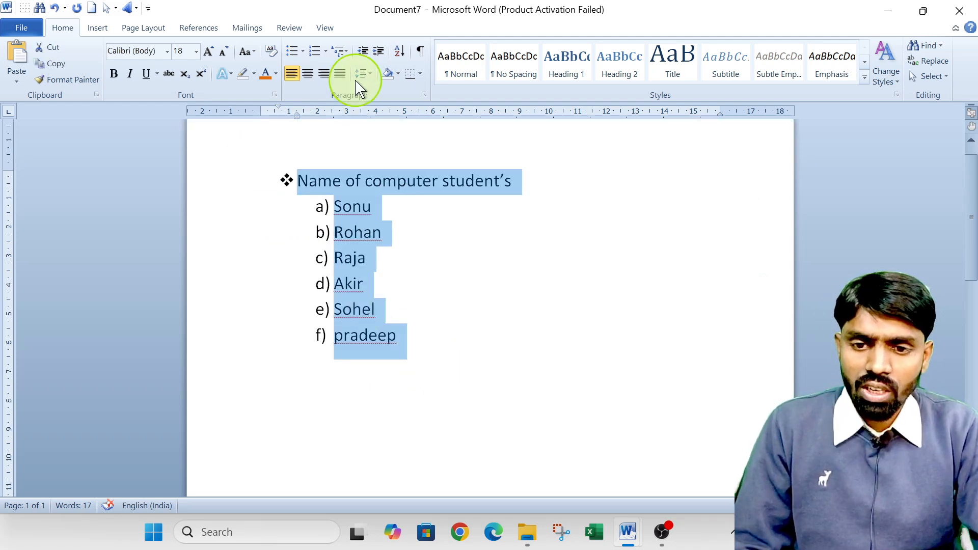
click(339, 51)
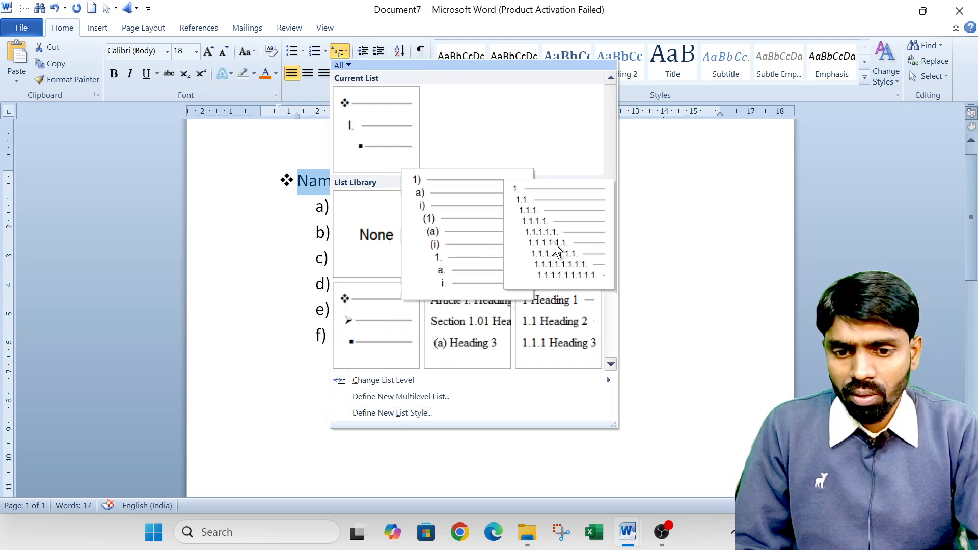
click(469, 251)
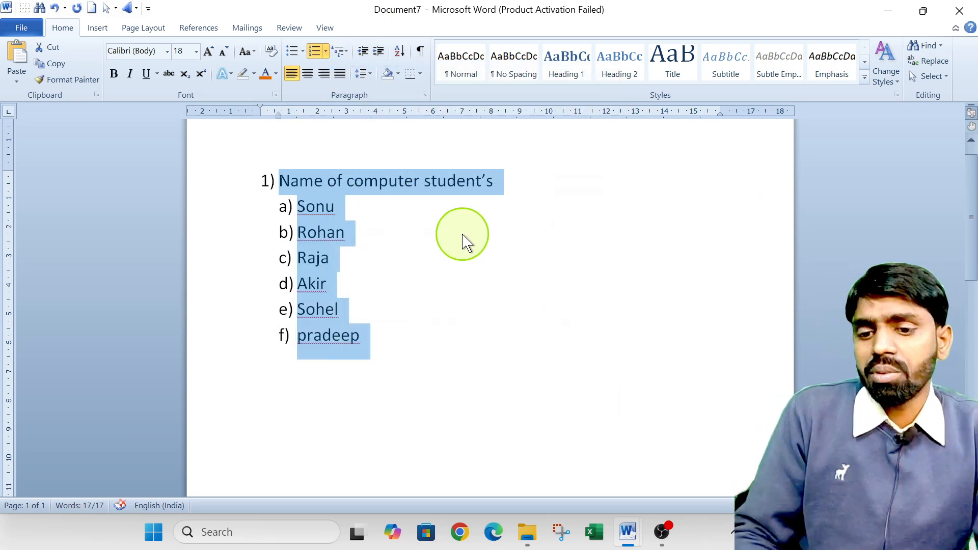
- Try triple line spacing on the heading and the six names, and tighten it to single spacing
click(364, 74)
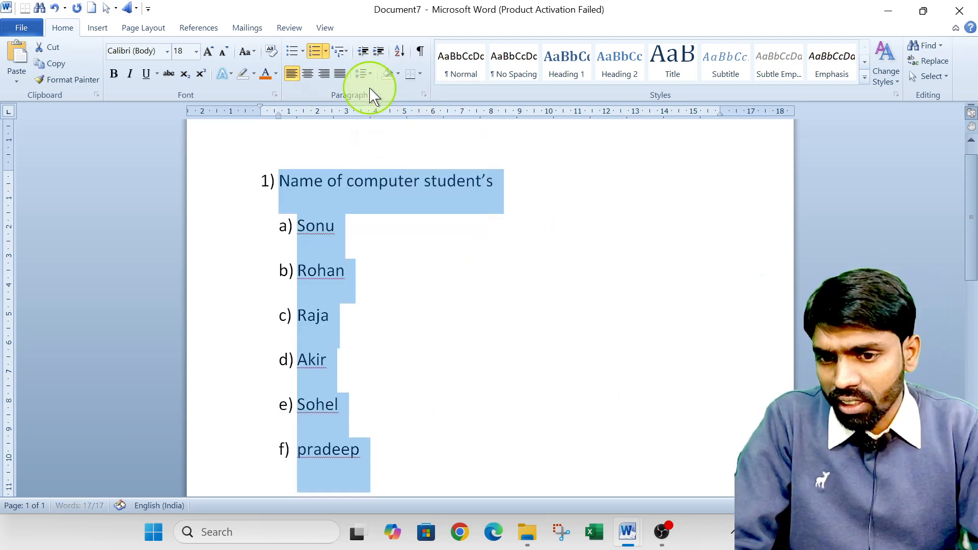
click(383, 138)
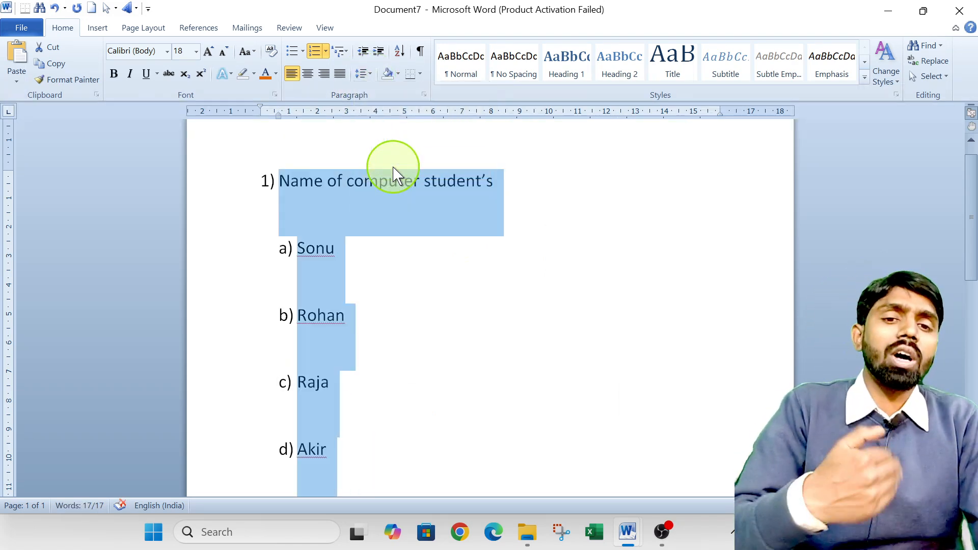
click(364, 74)
click(377, 92)
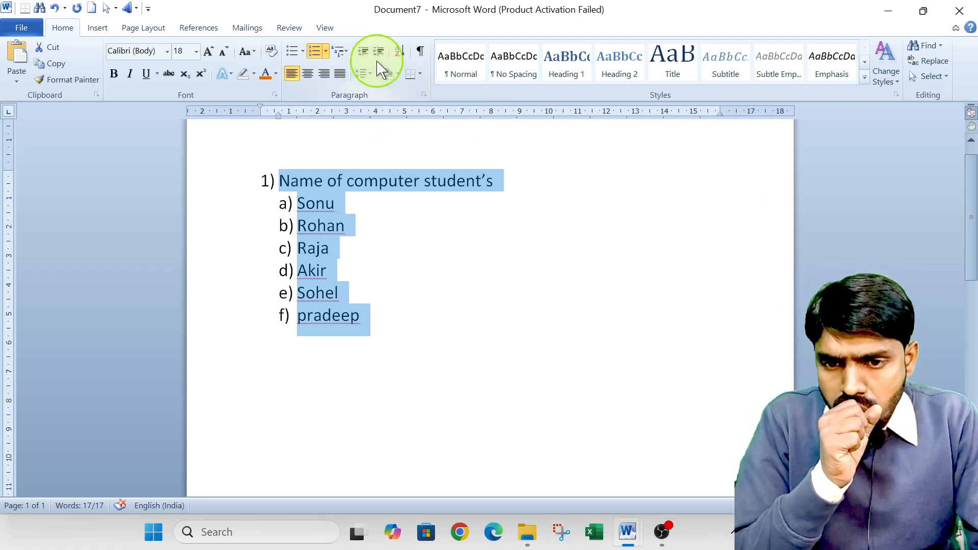
click(363, 240)
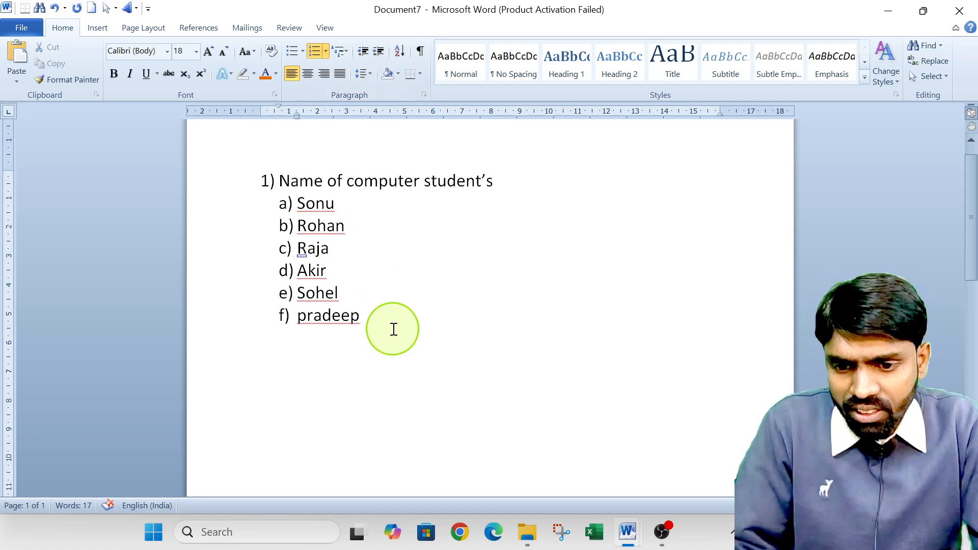
- Sort the six student names under the heading by paragraphs as text in ascending order
drag(394, 329, 302, 206)
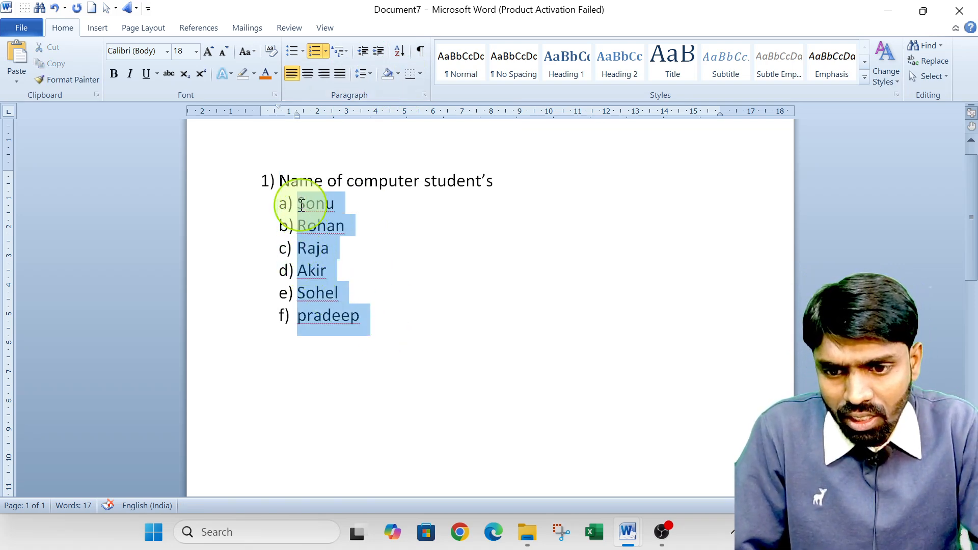
click(403, 51)
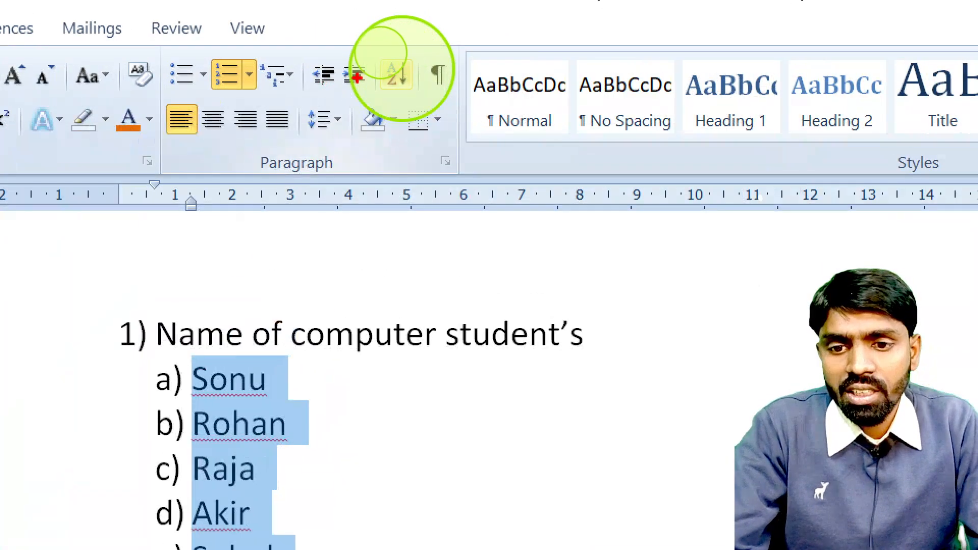
click(390, 71)
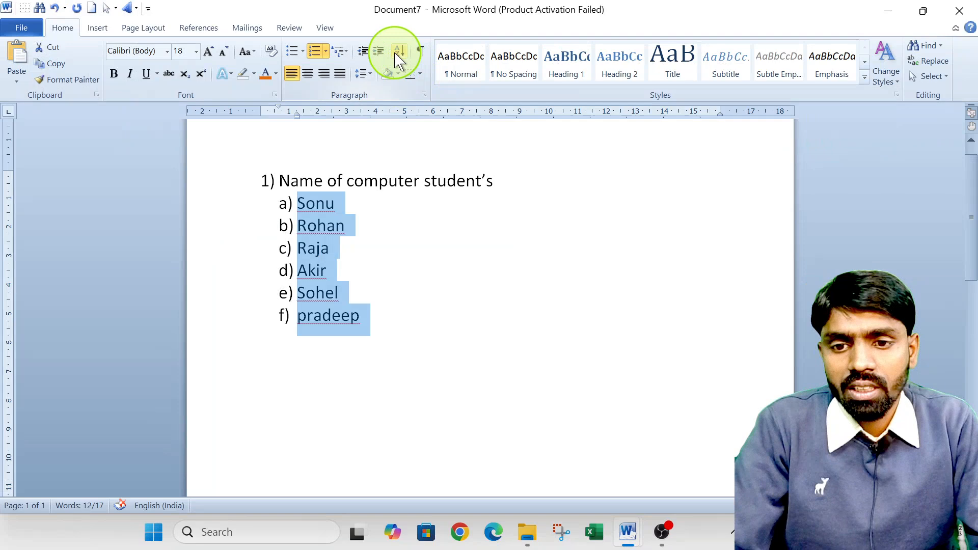
click(400, 56)
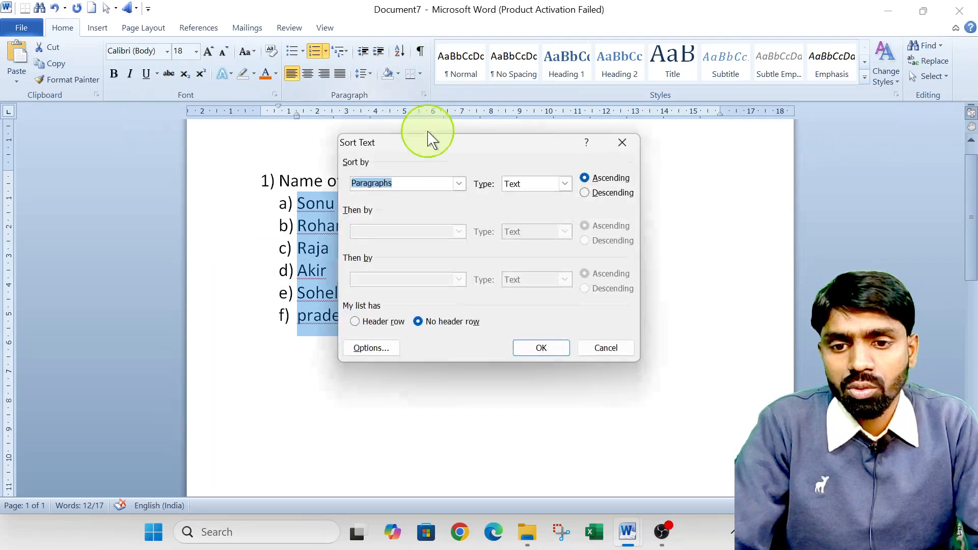
click(542, 349)
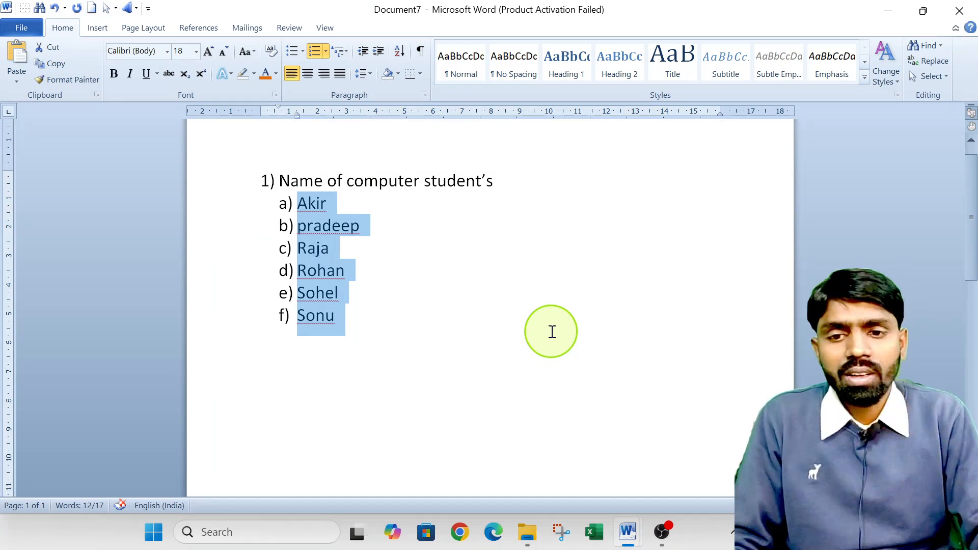
- Sort the six student names by paragraphs as text in descending order
click(401, 52)
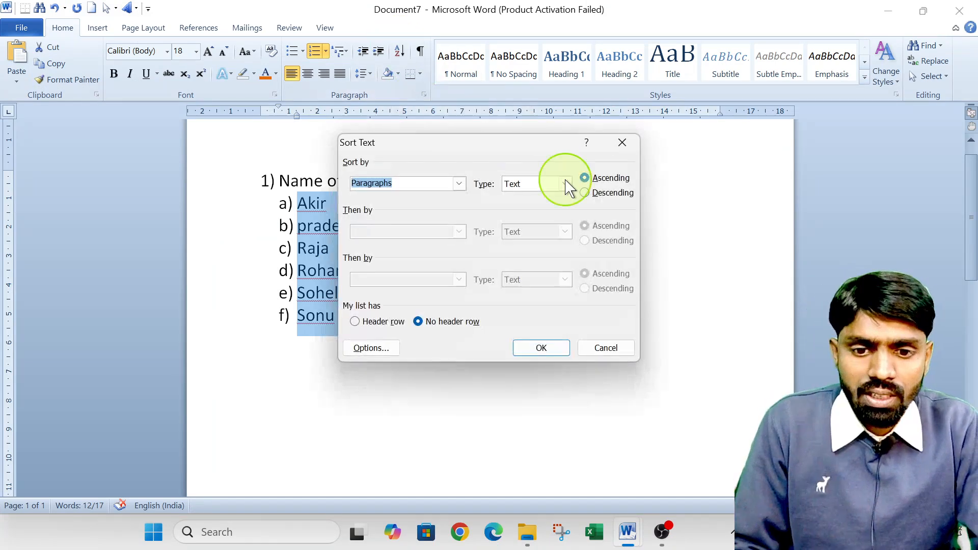
click(605, 196)
click(546, 352)
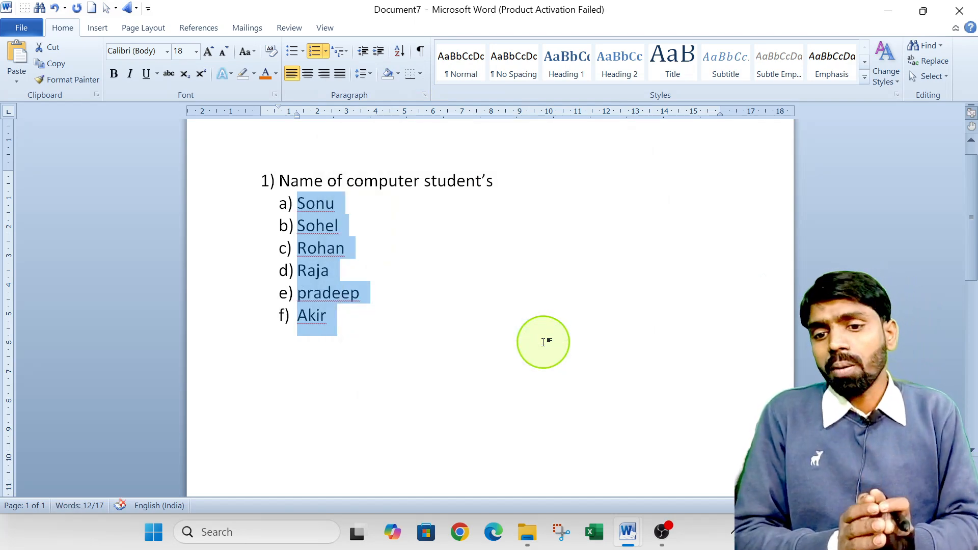
click(400, 53)
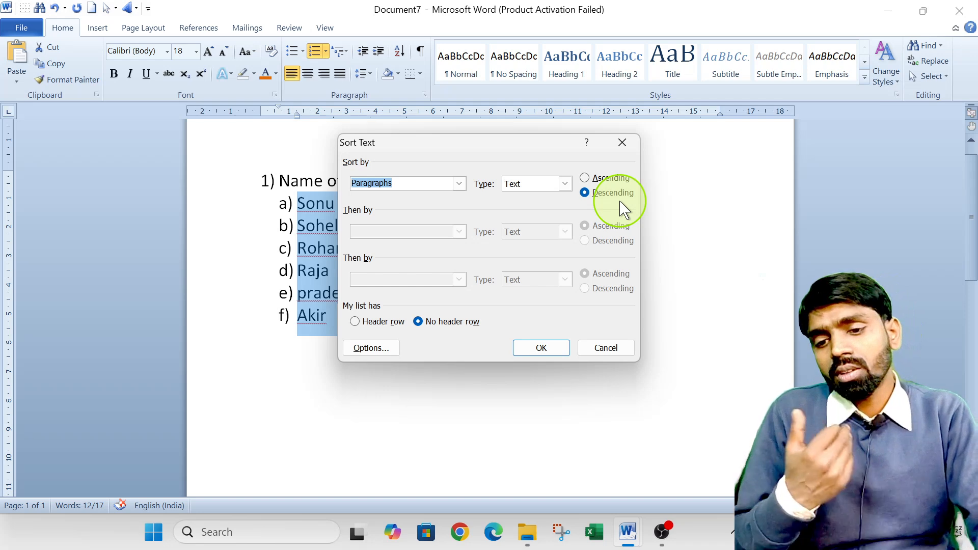
click(547, 349)
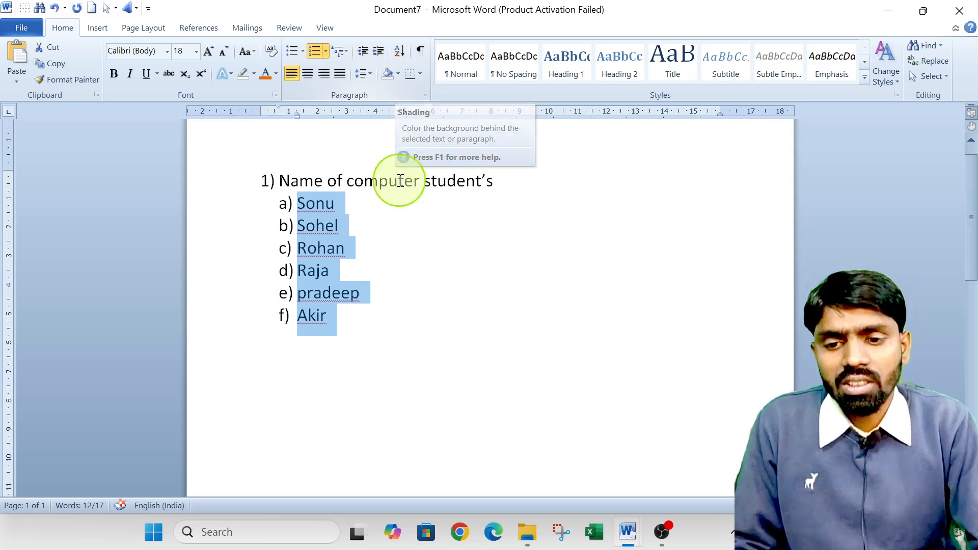
- Shade the heading paragraph "Name of computer student's" with a light grey background
click(467, 181)
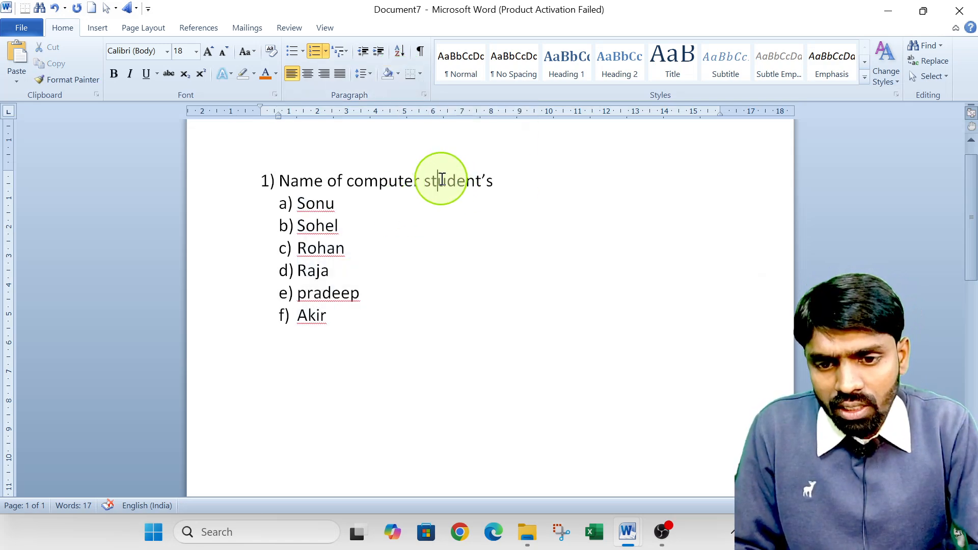
click(398, 74)
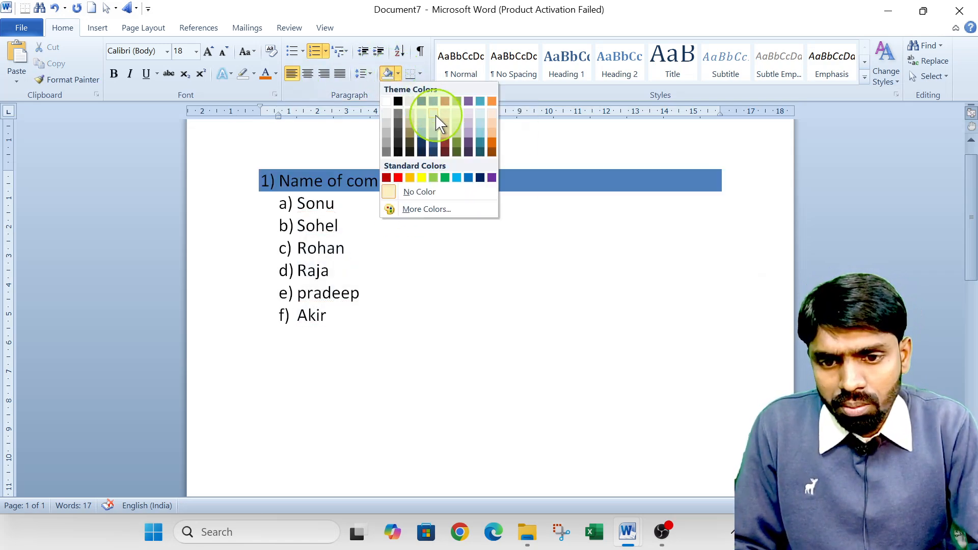
click(388, 124)
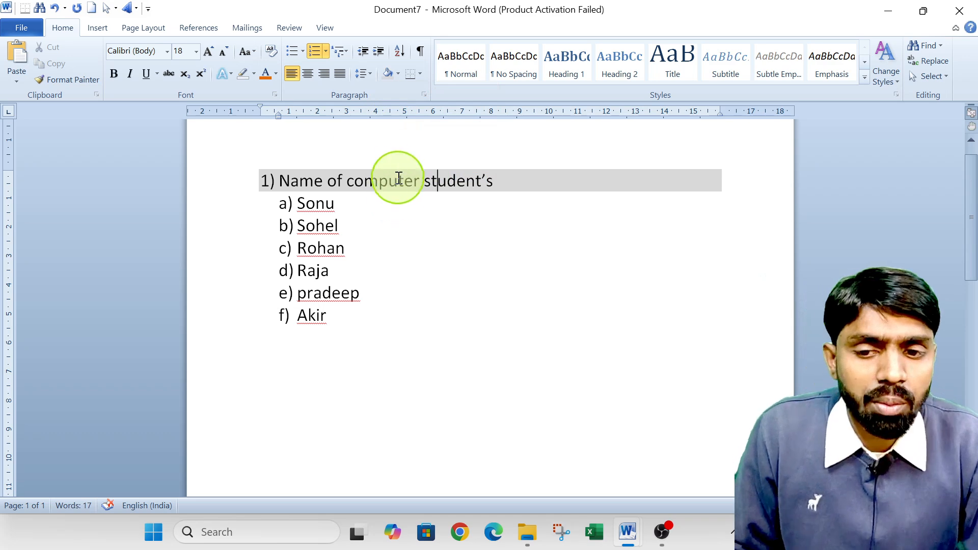
- Add a bottom border to the heading paragraph "Name of computer student's"
click(421, 75)
click(524, 185)
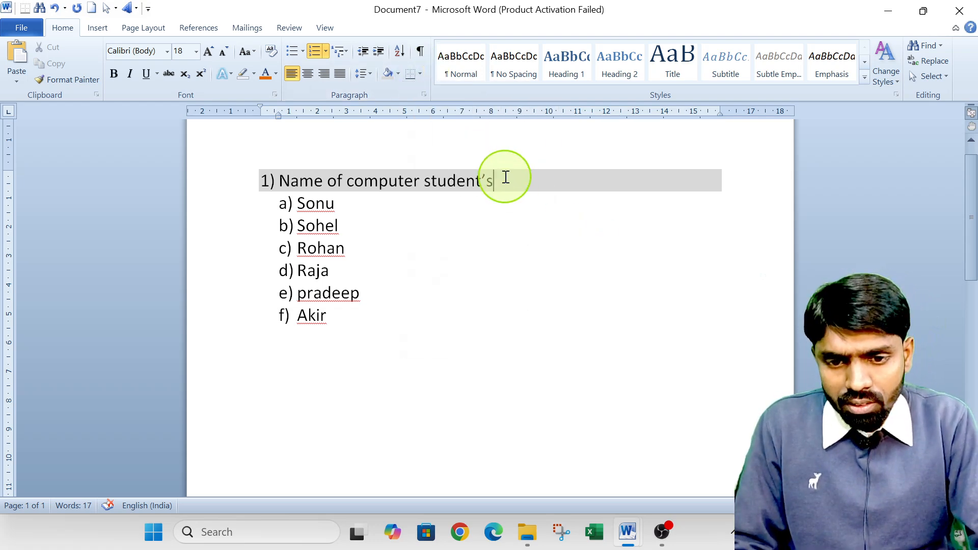
click(419, 74)
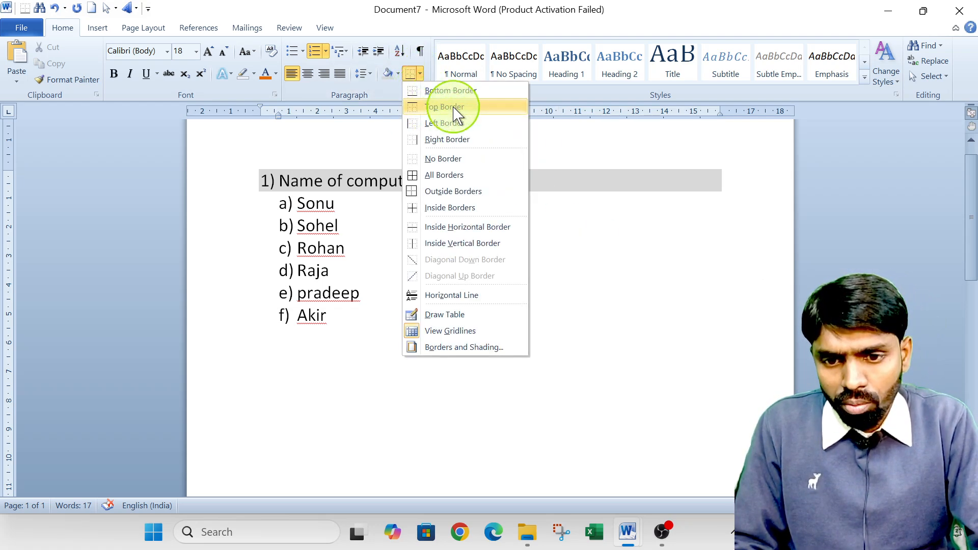
click(449, 90)
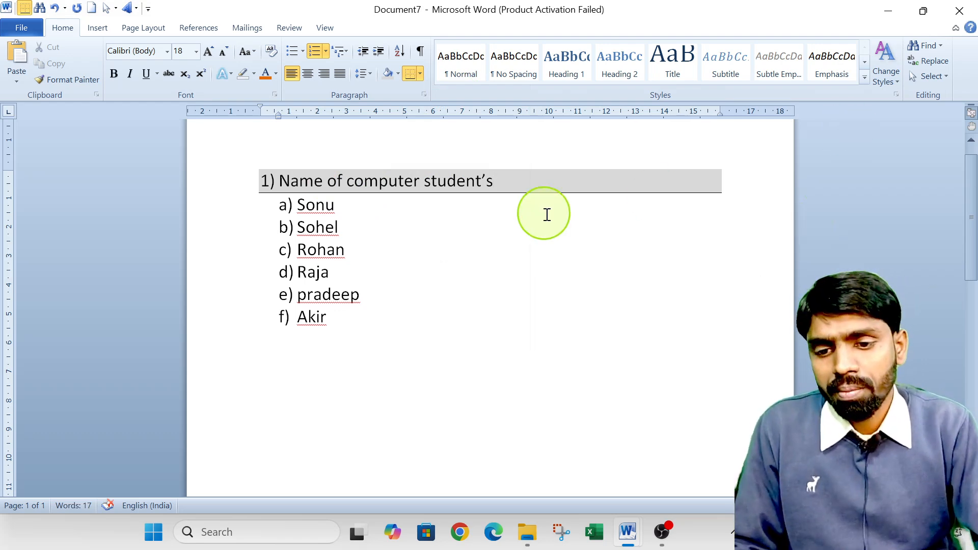
- Try a bottom border and all borders on the first student name only, and undo both
click(345, 209)
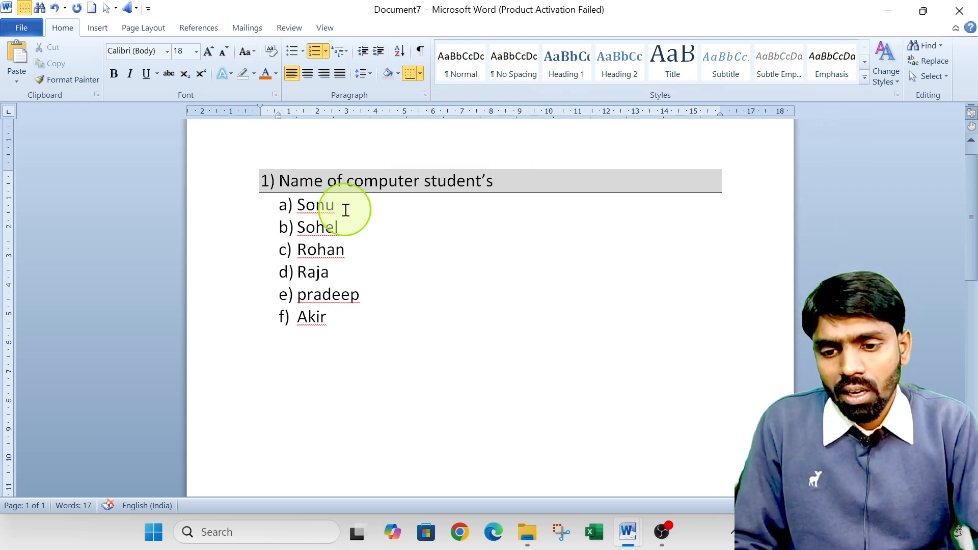
click(412, 76)
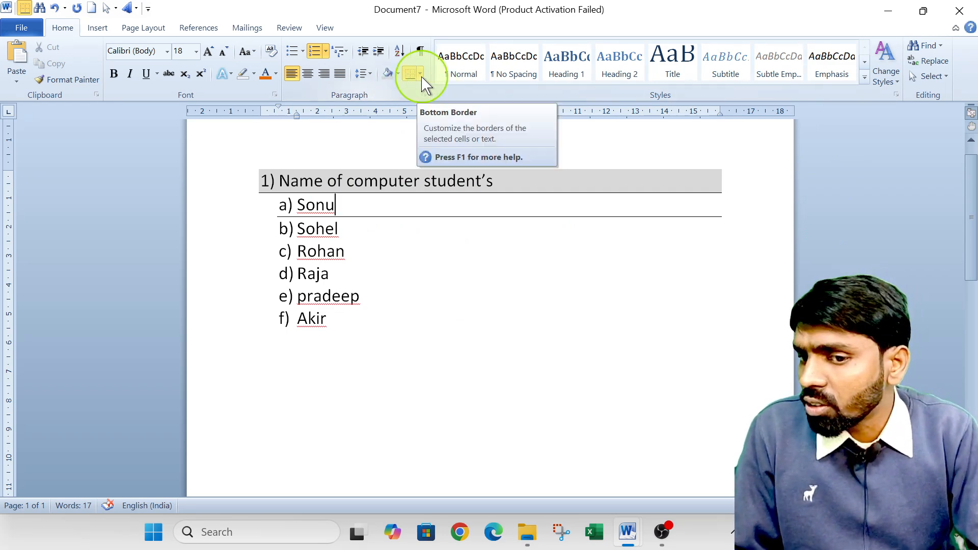
click(421, 75)
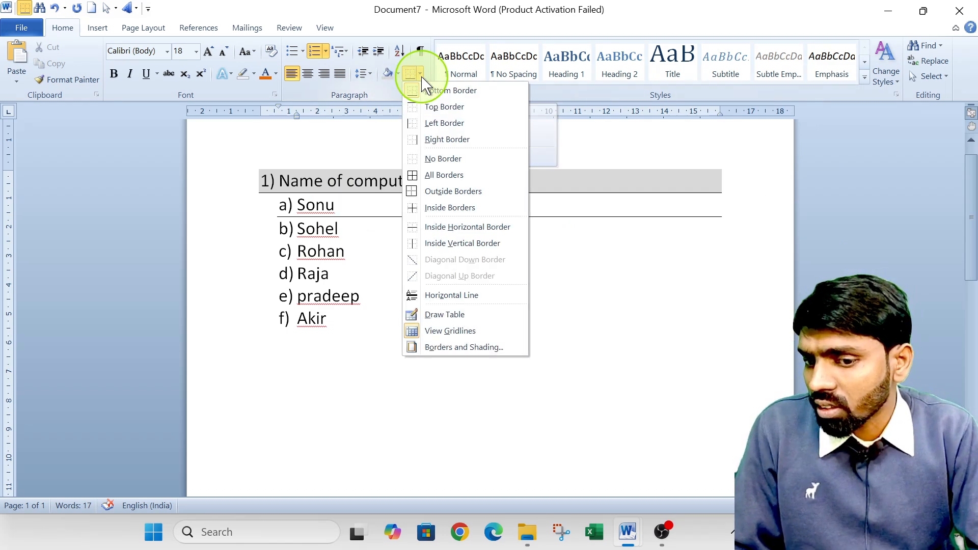
click(414, 177)
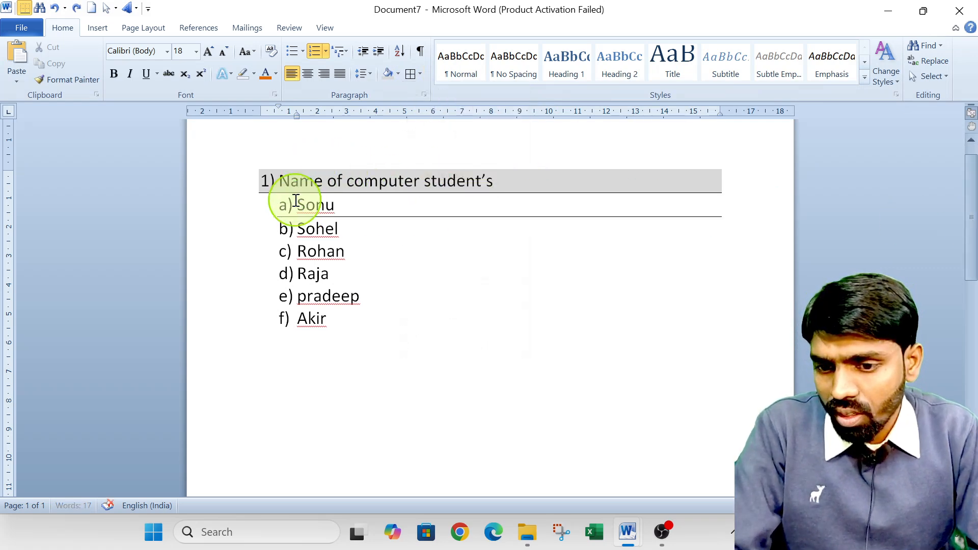
- Apply all borders to the six student names so that each name sits in its own box
click(281, 206)
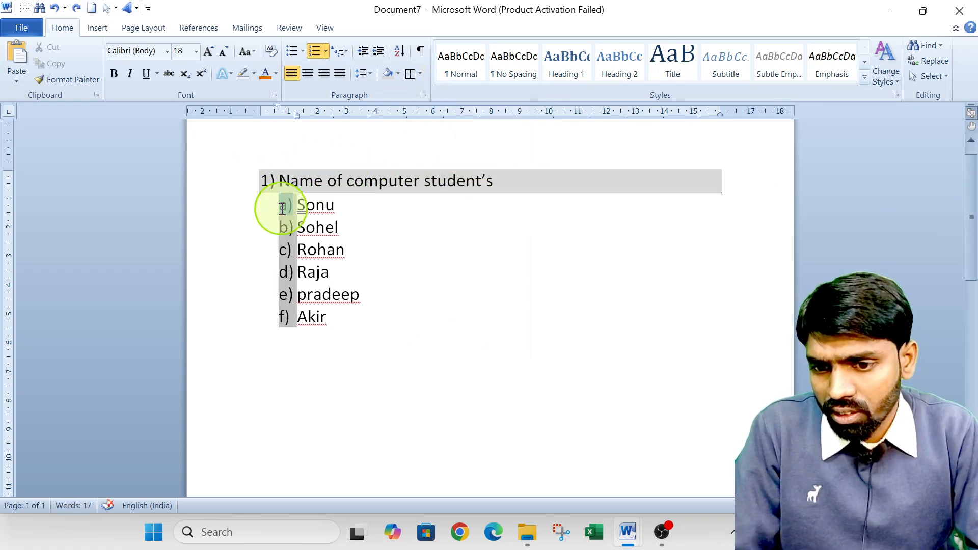
drag(273, 207, 359, 320)
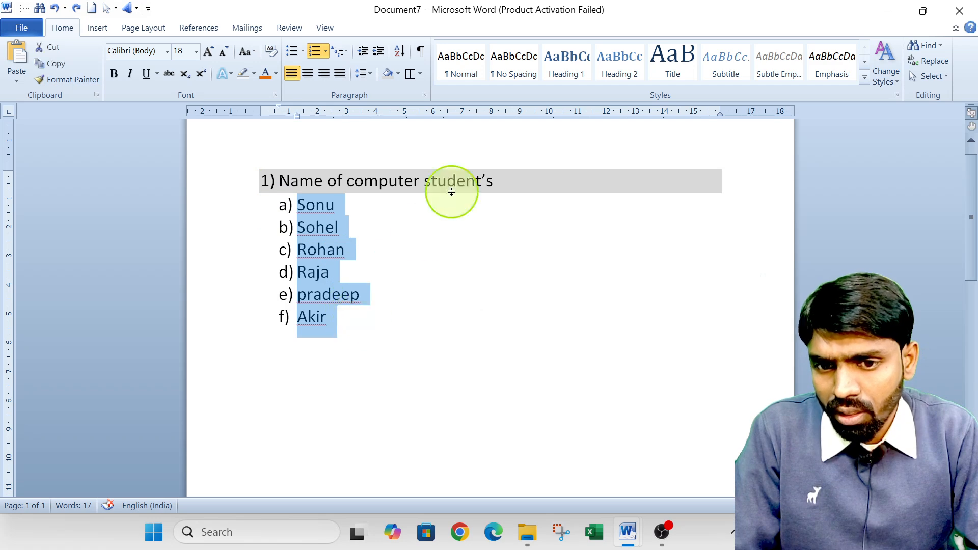
click(409, 73)
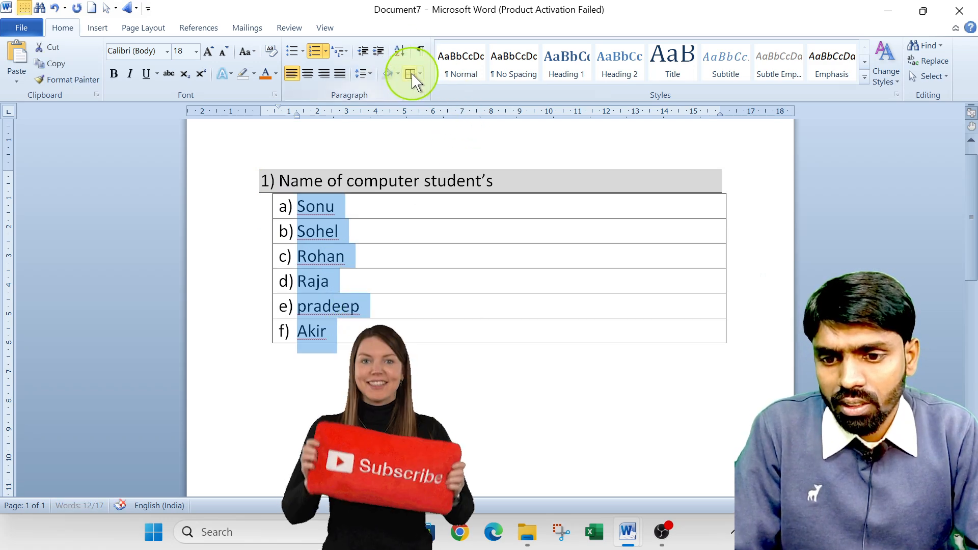
click(457, 252)
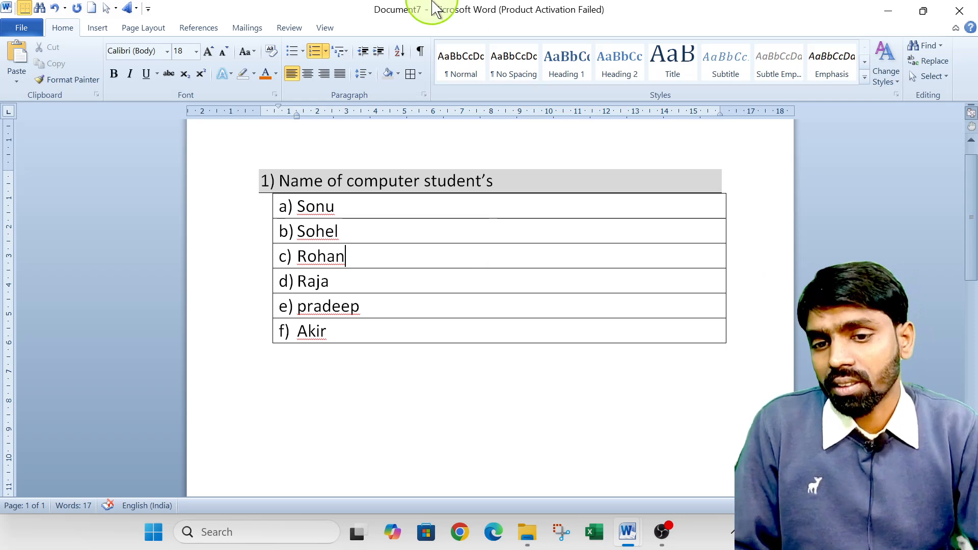
scroll(444, 127, up, 1)
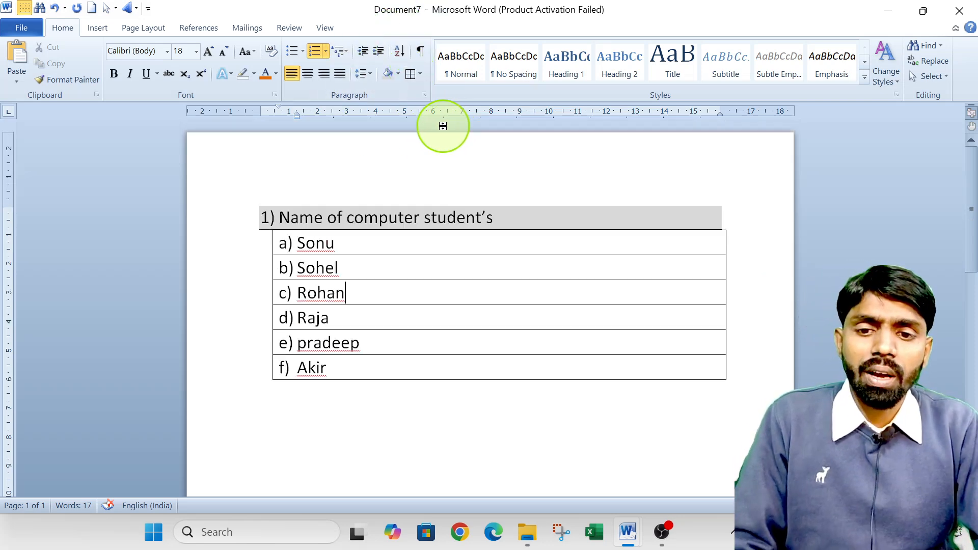